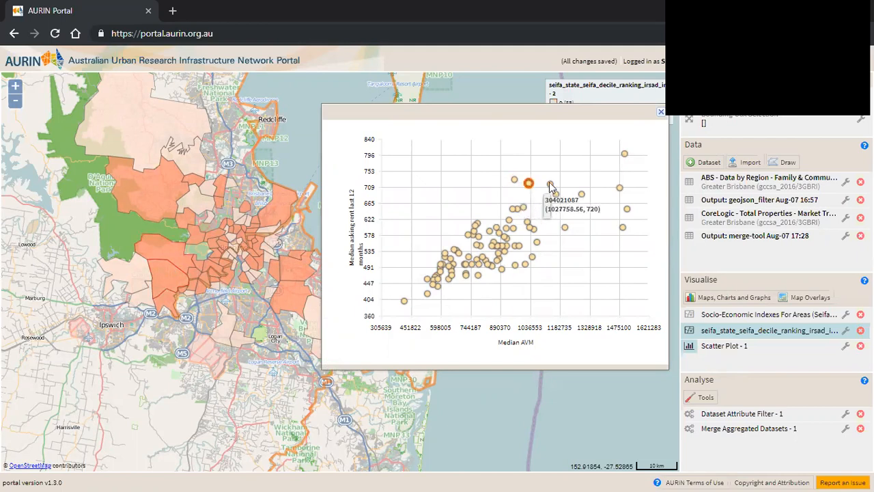
Switch to the PowerPoint workshop slide and highlight the question "Where are the hospitals located?"
{"action": "mouse_move", "coordinate": [170, 264]}
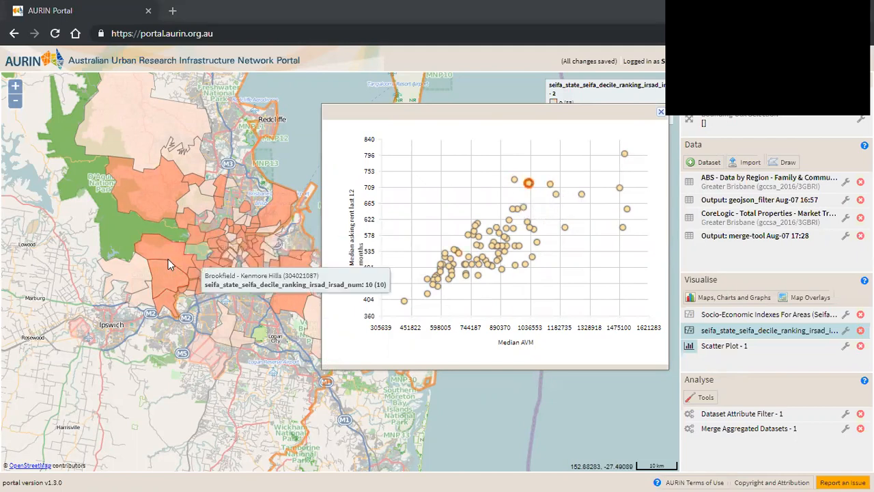
{"action": "key", "text": "alt+Tab"}
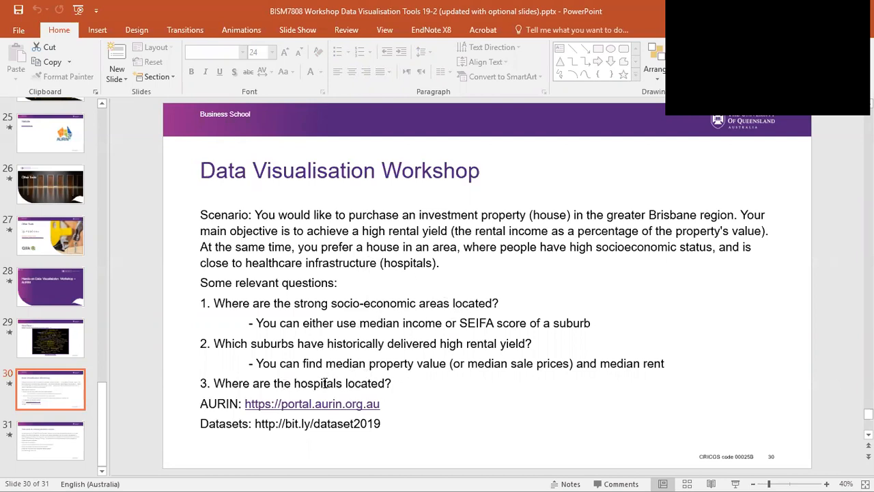
{"action": "left_click_drag", "start_coordinate": [402, 381], "coordinate": [221, 382]}
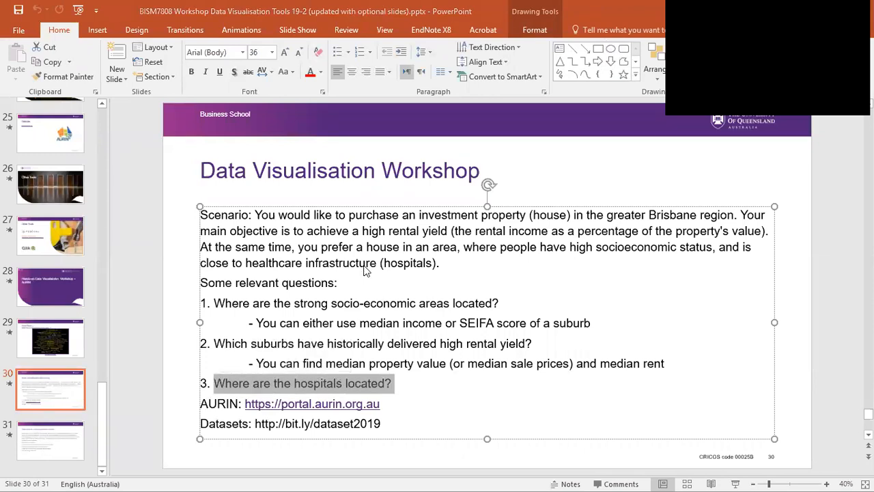
Switch back to the browser and open the data.gov.au open data portal in a new tab
{"action": "key", "text": "alt+Tab"}
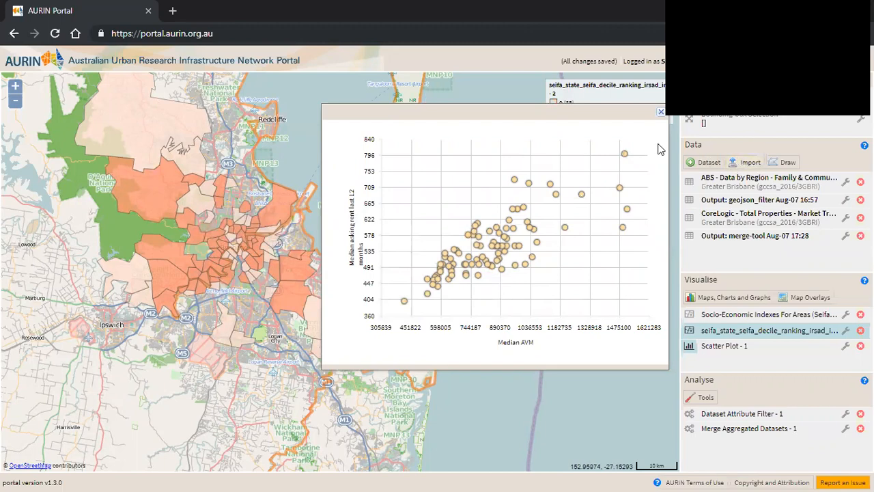
{"action": "left_click", "coordinate": [174, 12]}
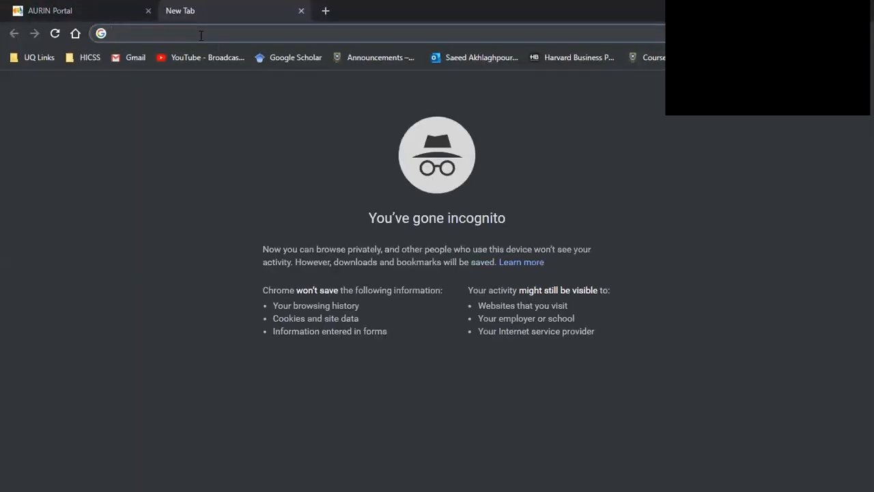
{"action": "type", "text": "data"}
{"action": "key", "text": "Return"}
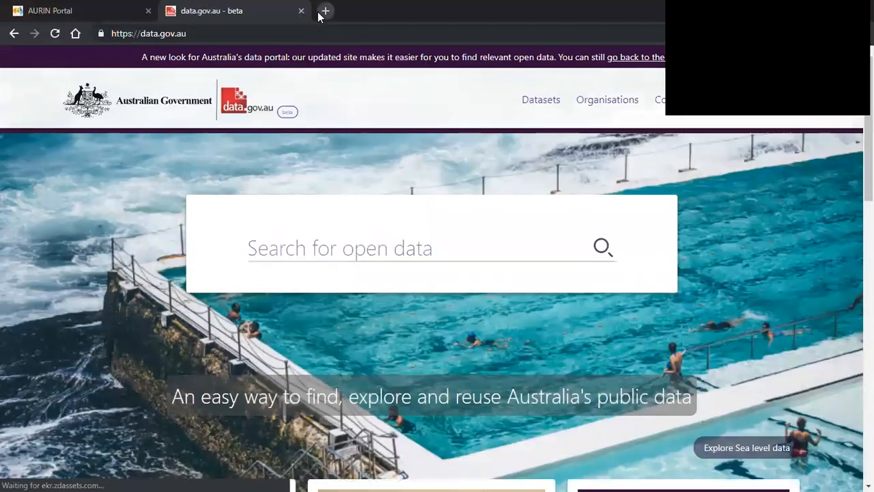
Open the Queensland Government open data portal, data.qld.gov.au, in another new tab
{"action": "left_click", "coordinate": [323, 10]}
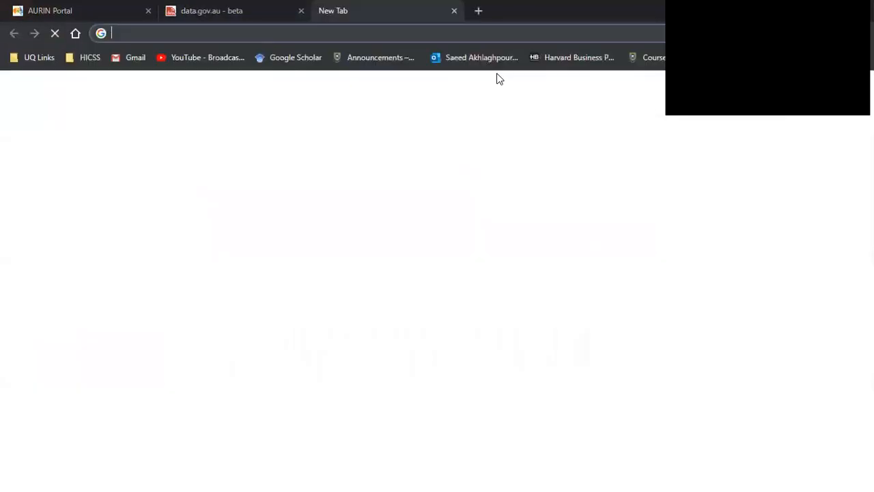
{"action": "type", "text": "q"}
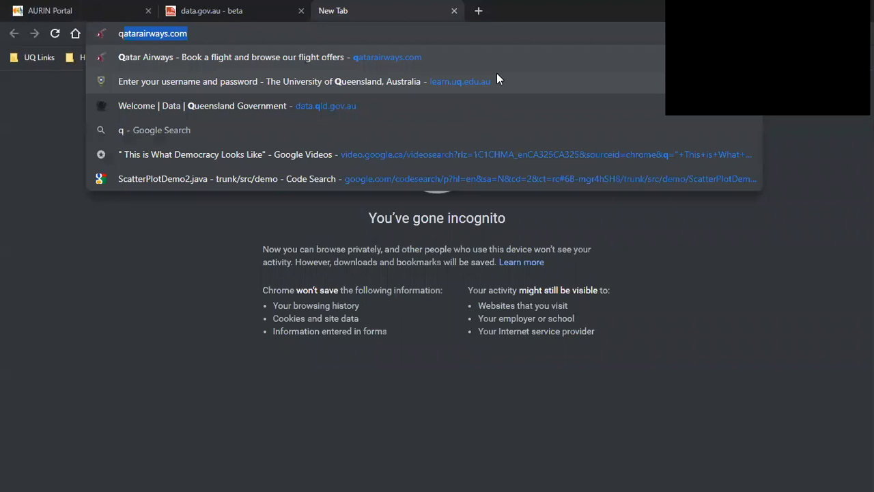
{"action": "key", "text": "BackSpace"}
{"action": "key", "text": "BackSpace"}
{"action": "type", "text": "data/"}
{"action": "key", "text": "BackSpace"}
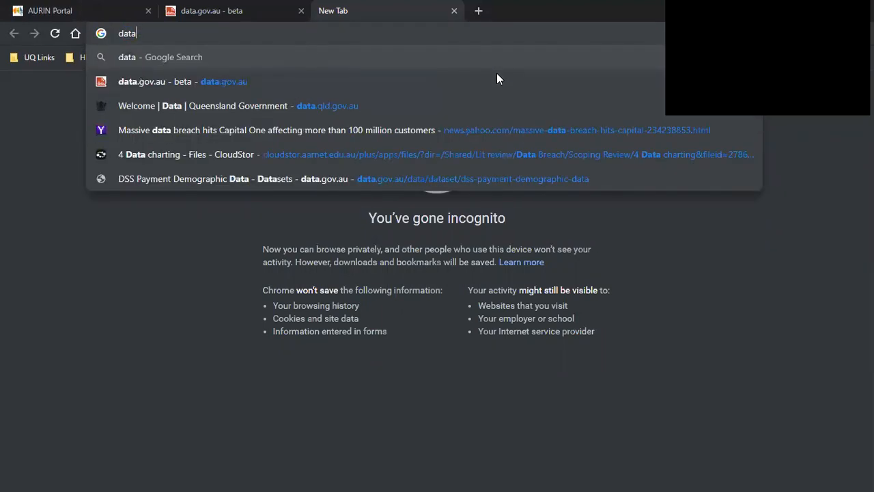
{"action": "type", "text": ".qld"}
{"action": "key", "text": "Return"}
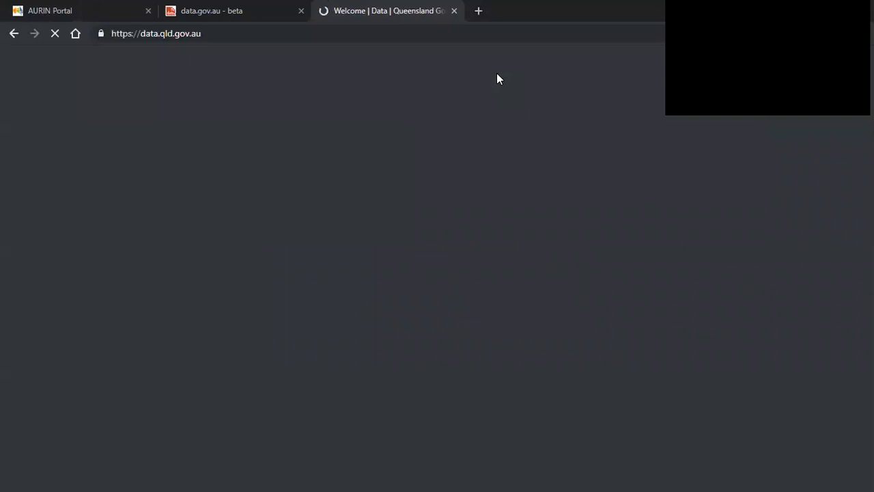
View the dataset listings of both the Queensland portal and data.gov.au
{"action": "left_click", "coordinate": [240, 11]}
{"action": "left_click", "coordinate": [348, 14]}
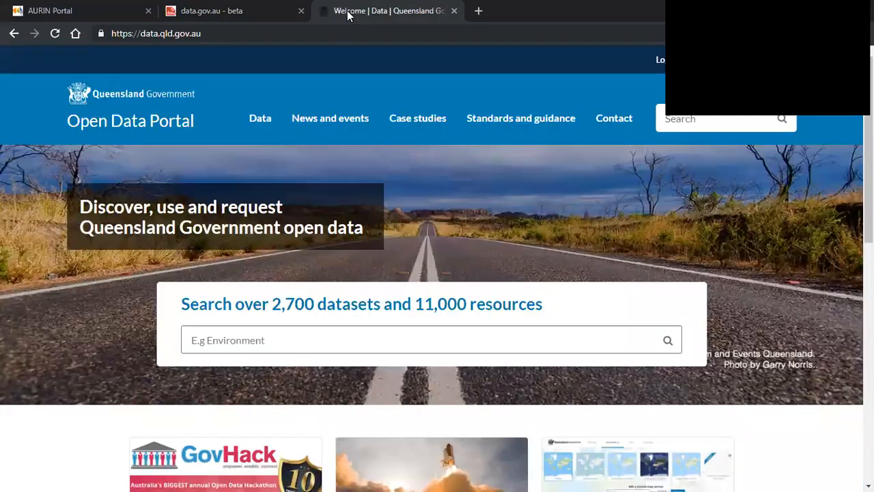
{"action": "left_click", "coordinate": [268, 120]}
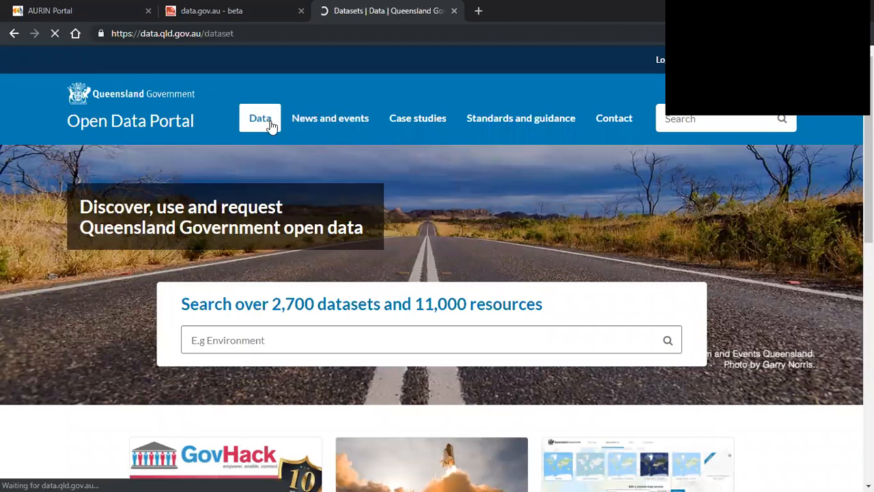
{"action": "left_click", "coordinate": [224, 12]}
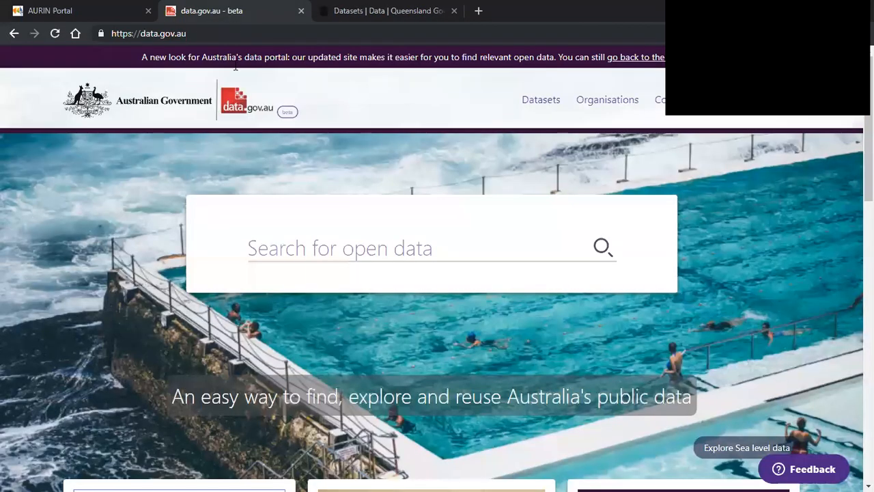
{"action": "left_click", "coordinate": [527, 97]}
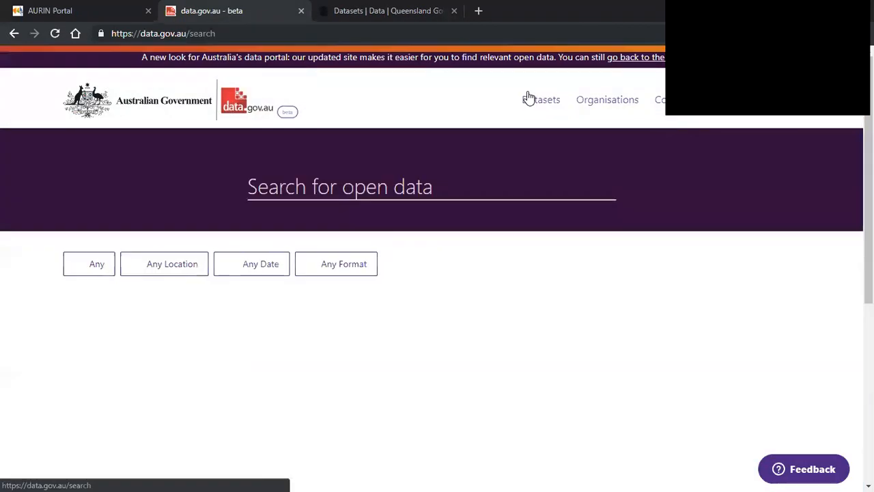
Search Google for "hospitals addresses" in a new tab
{"action": "left_click", "coordinate": [478, 10]}
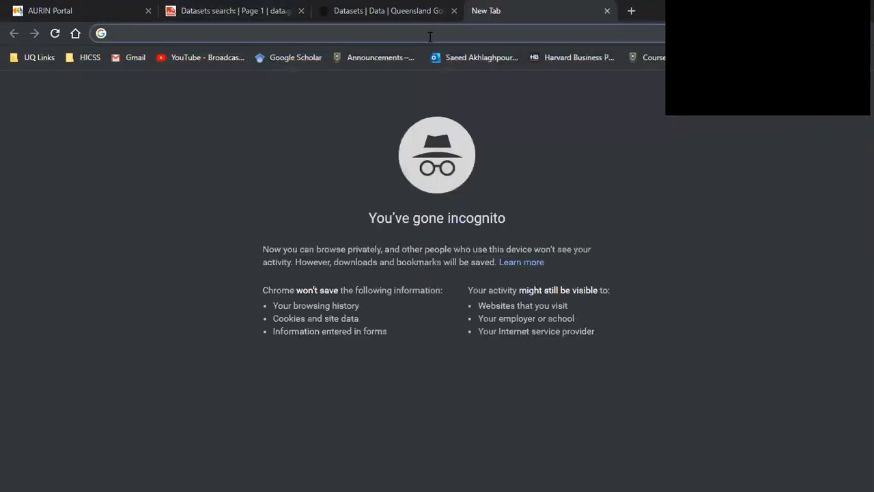
{"action": "type", "text": "hospi"}
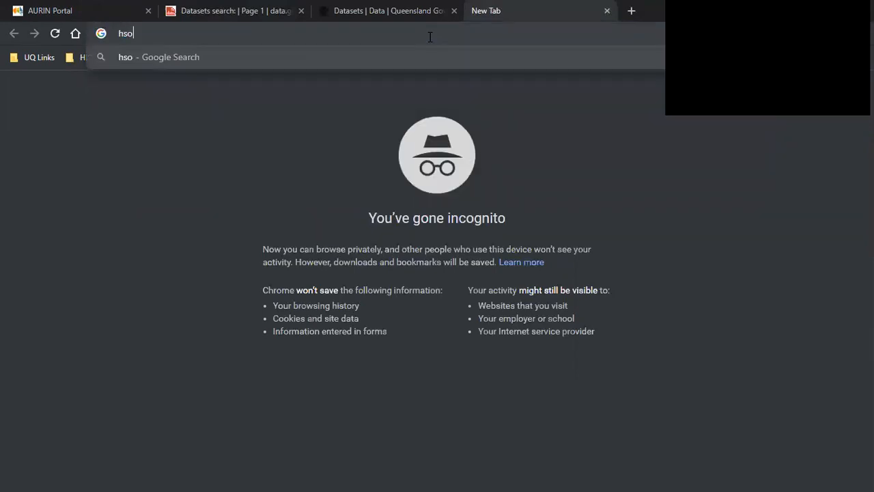
{"action": "type", "text": "tal "}
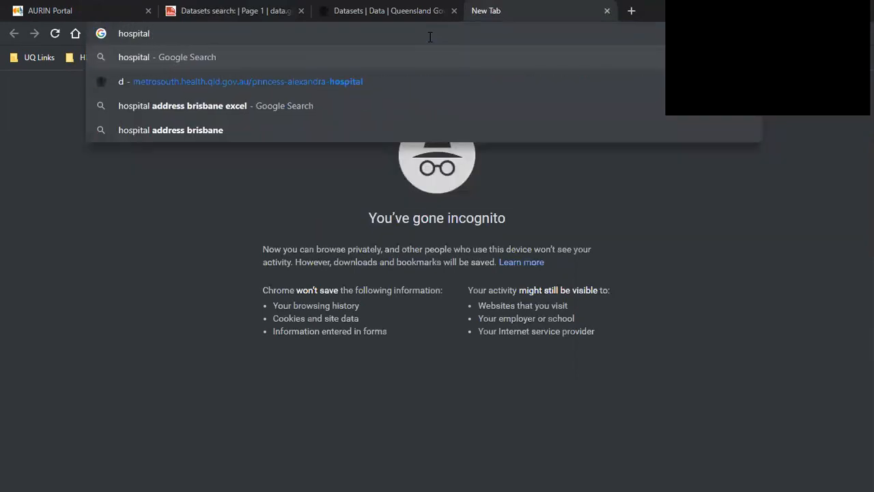
{"action": "type", "text": "s in"}
{"action": "key", "text": "BackSpace"}
{"action": "key", "text": "BackSpace"}
{"action": "key", "text": "BackSpace"}
{"action": "type", "text": "addresse"}
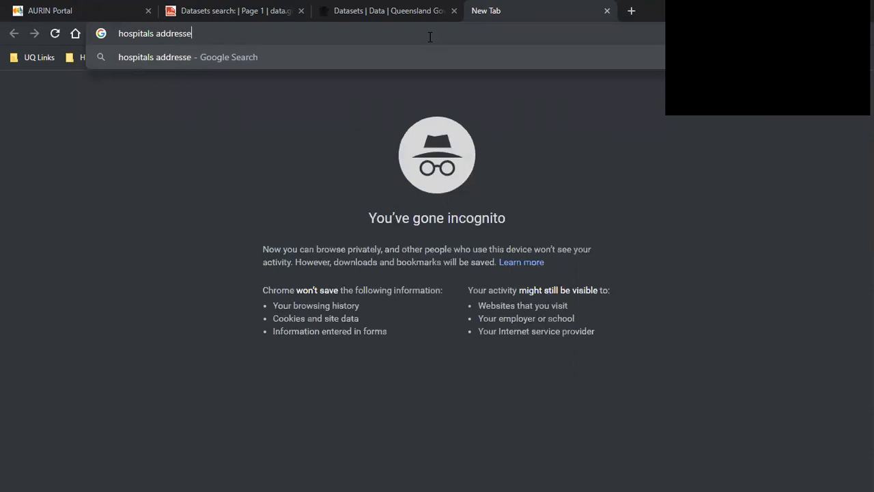
{"action": "type", "text": "s"}
{"action": "key", "text": "Return"}
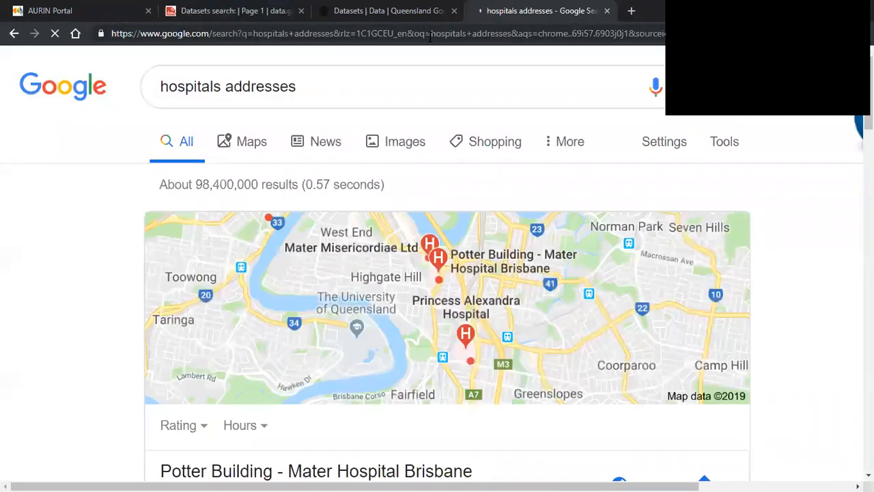
Block Google's location request and refine the search to "hospitals addresses excel"
{"action": "scroll", "coordinate": [507, 323], "scroll_direction": "down", "scroll_amount": 6}
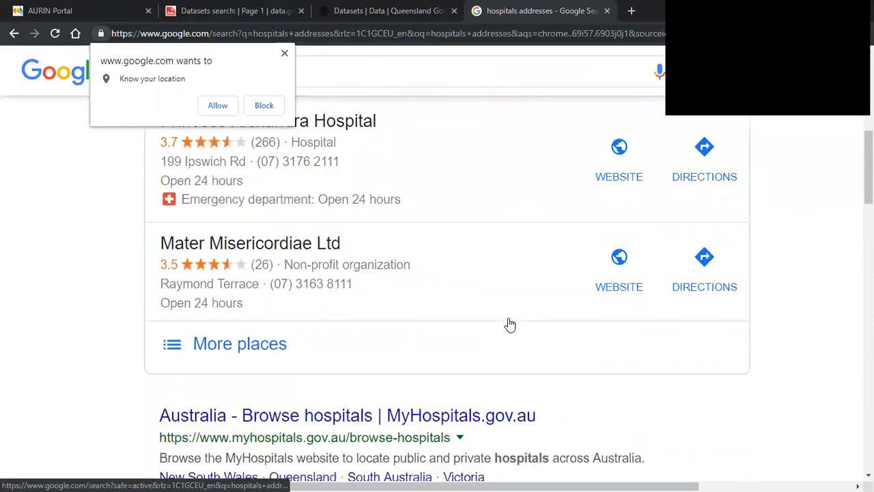
{"action": "scroll", "coordinate": [509, 324], "scroll_direction": "down", "scroll_amount": 4}
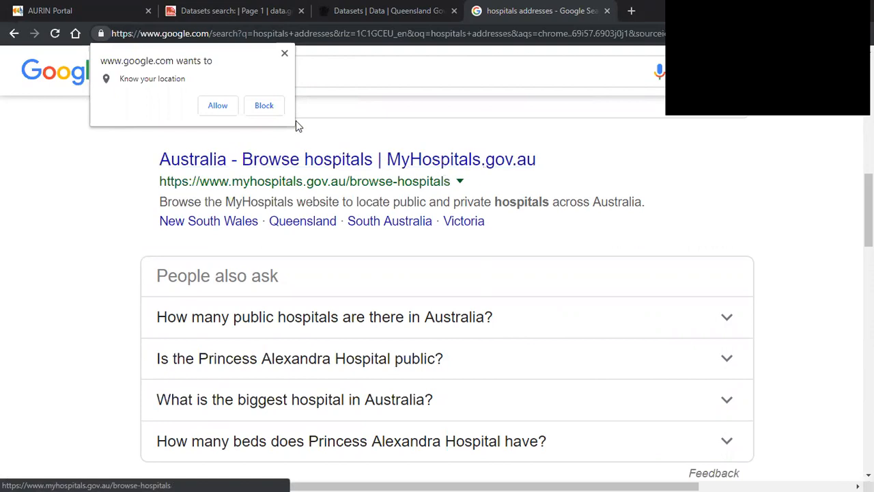
{"action": "left_click", "coordinate": [264, 108]}
{"action": "scroll", "coordinate": [403, 176], "scroll_direction": "up", "scroll_amount": 5}
{"action": "left_click", "coordinate": [307, 66]}
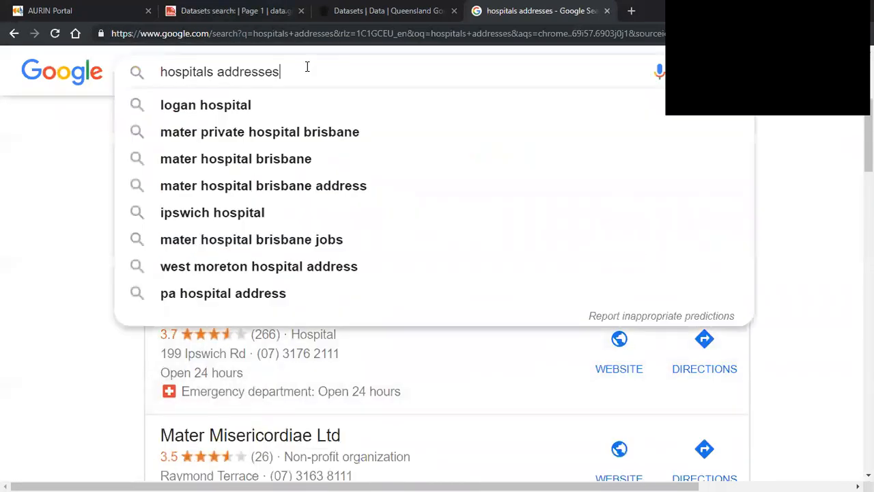
{"action": "type", "text": "excel"}
{"action": "key", "text": "Return"}
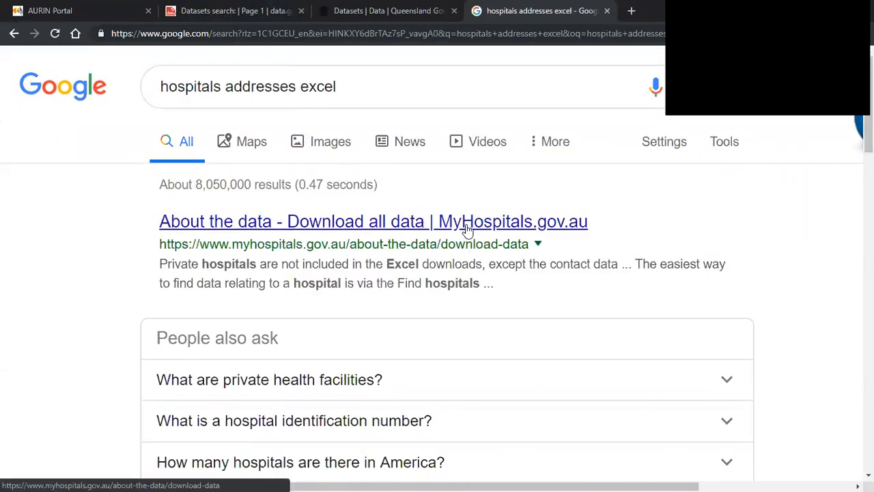
Open the MyHospitals.gov.au "Download all data" result and start downloading the MyHospitals contact data spreadsheet
{"action": "left_click", "coordinate": [467, 229]}
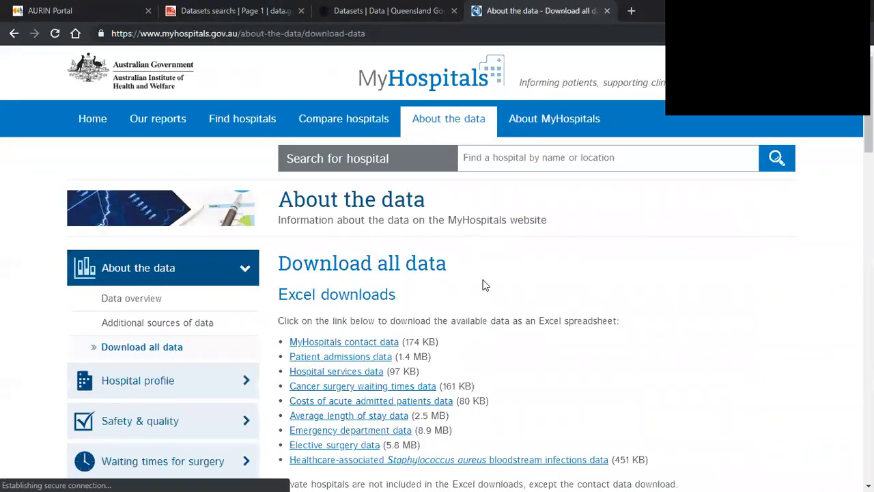
{"action": "scroll", "coordinate": [482, 287], "scroll_direction": "down", "scroll_amount": 1}
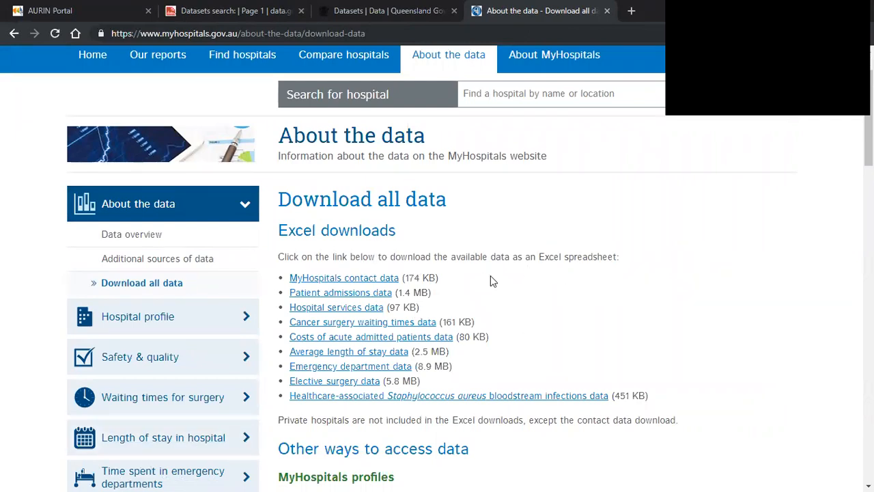
{"action": "left_click", "coordinate": [354, 280]}
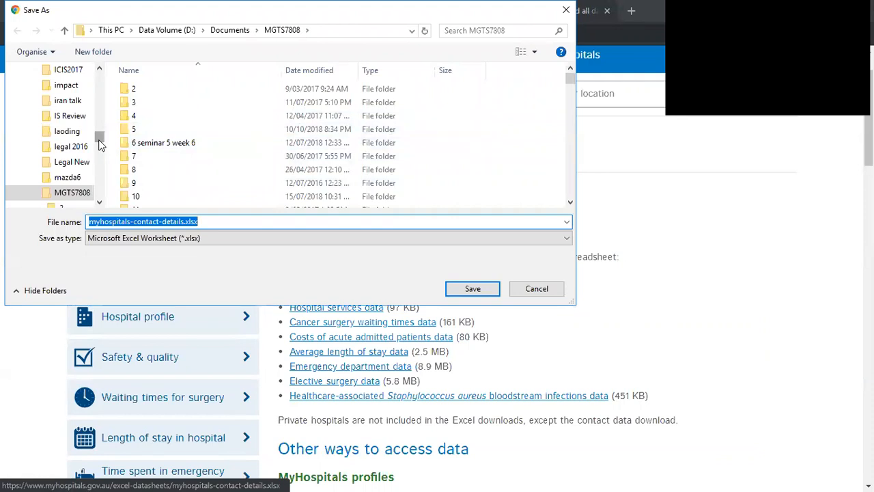
Create a folder named Workshop 2019 inside MGTS7808 and save myhospitals-contact-details.xlsx in it
{"action": "left_click", "coordinate": [89, 54]}
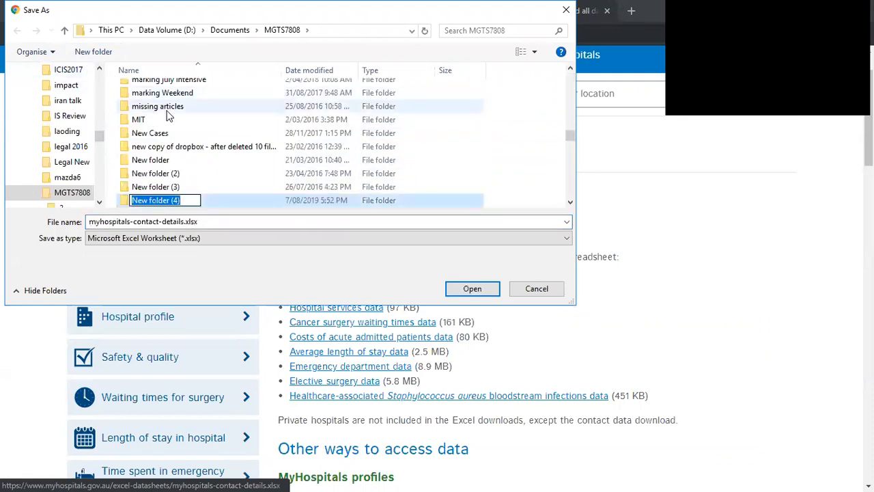
{"action": "type", "text": "Workshop 2019"}
{"action": "key", "text": "Return"}
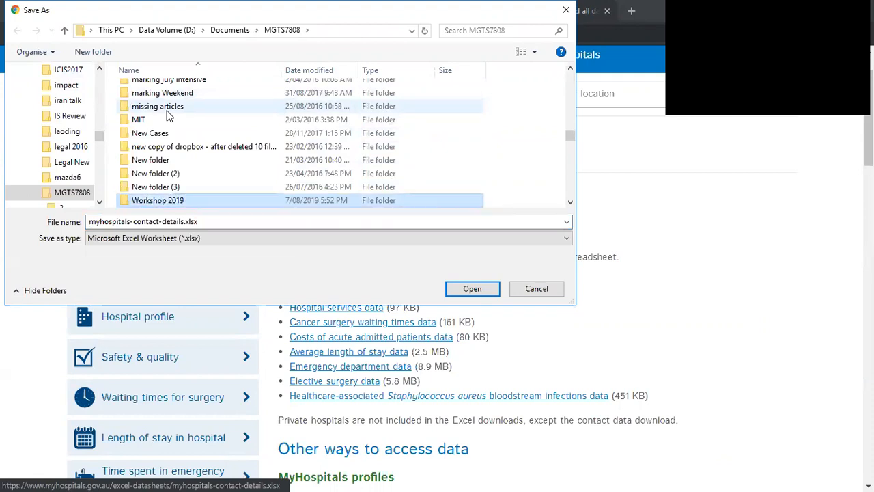
{"action": "double_click", "coordinate": [134, 203]}
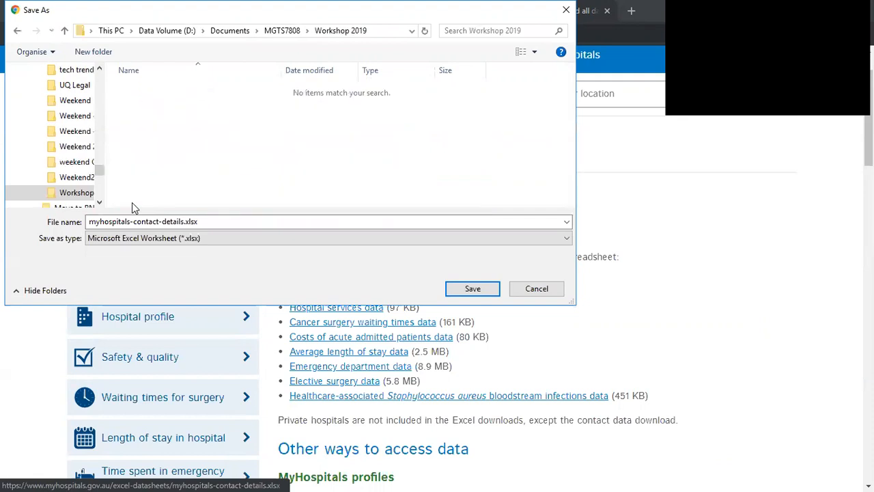
{"action": "left_click", "coordinate": [456, 286]}
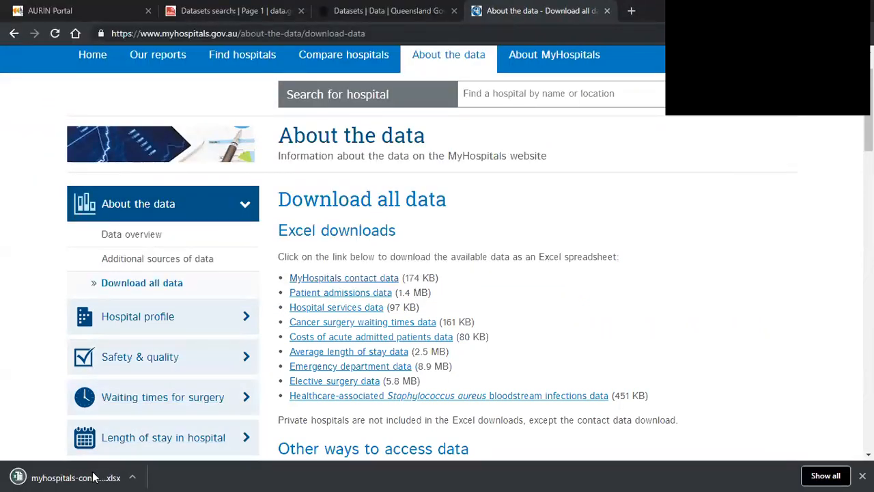
Open the downloaded hospital contact workbook in Excel and close Document Recovery, keeping the recovered files, to view the hospital list
{"action": "left_click", "coordinate": [90, 477]}
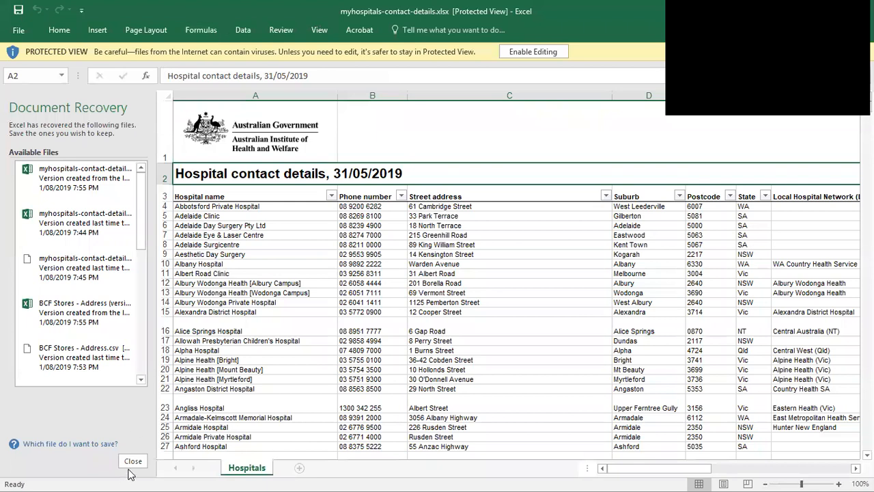
{"action": "left_click", "coordinate": [131, 461]}
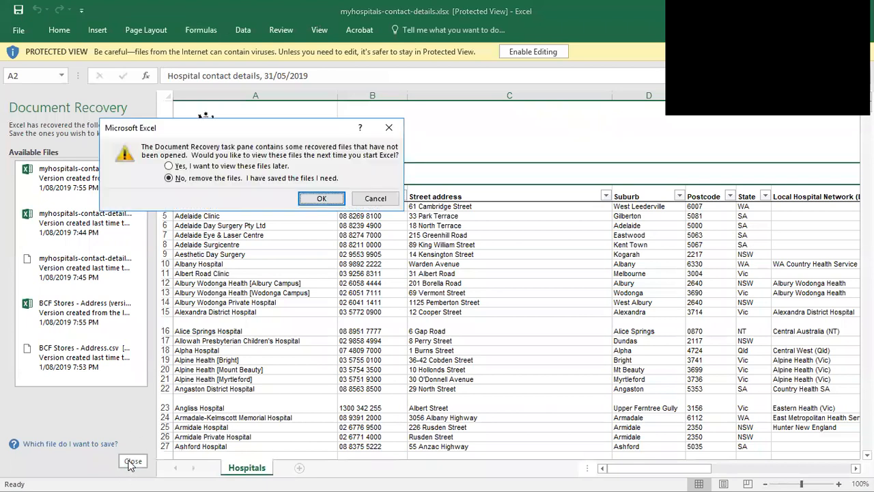
{"action": "left_click", "coordinate": [253, 167]}
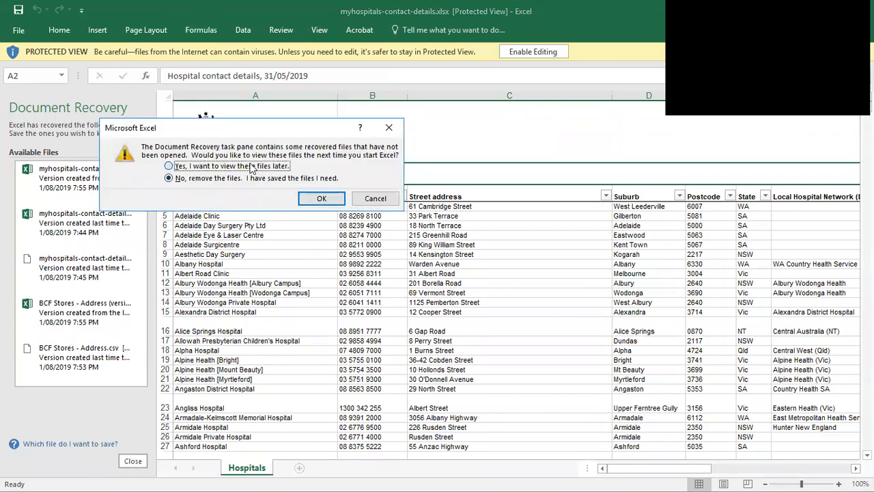
{"action": "left_click", "coordinate": [322, 198]}
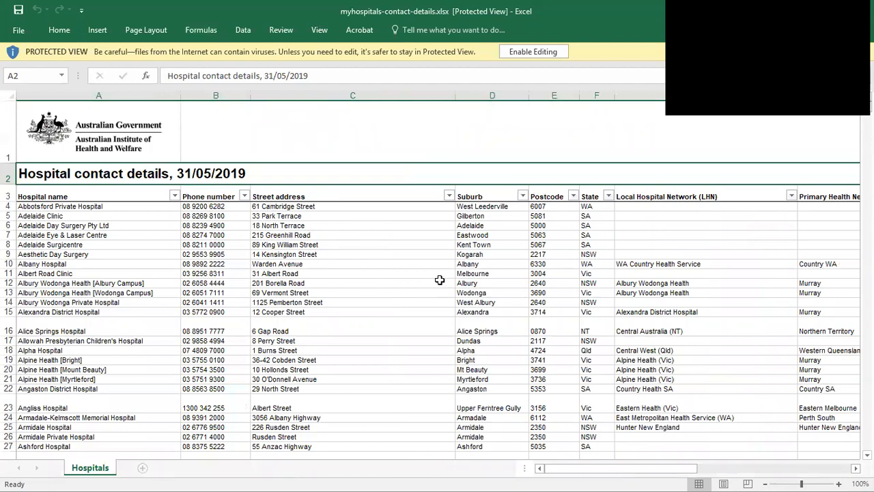
{"action": "scroll", "coordinate": [439, 280], "scroll_direction": "down", "scroll_amount": 11}
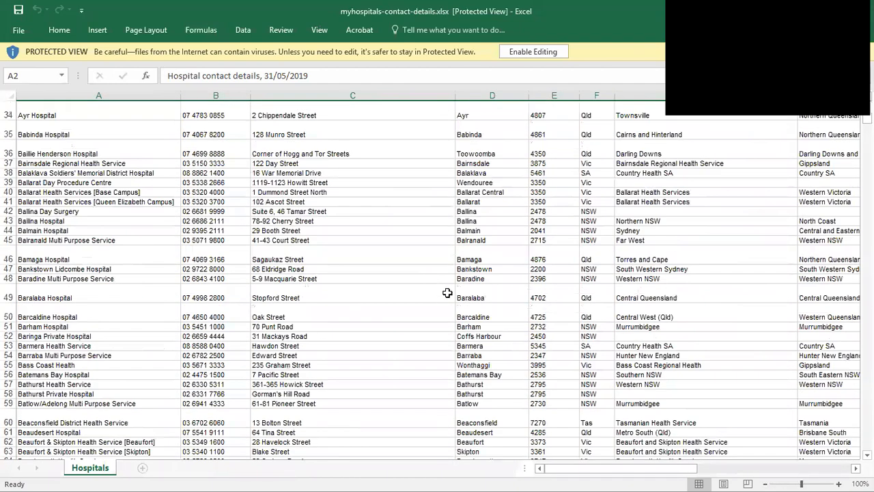
Return to the start of the hospital list and enable editing for the protected workbook
{"action": "mouse_move", "coordinate": [599, 475]}
{"action": "left_mouse_down"}
{"action": "mouse_move", "coordinate": [654, 476]}
{"action": "mouse_move", "coordinate": [600, 475]}
{"action": "left_mouse_up"}
{"action": "scroll", "coordinate": [176, 250], "scroll_direction": "up", "scroll_amount": 1}
{"action": "scroll", "coordinate": [176, 250], "scroll_direction": "up", "scroll_amount": 10}
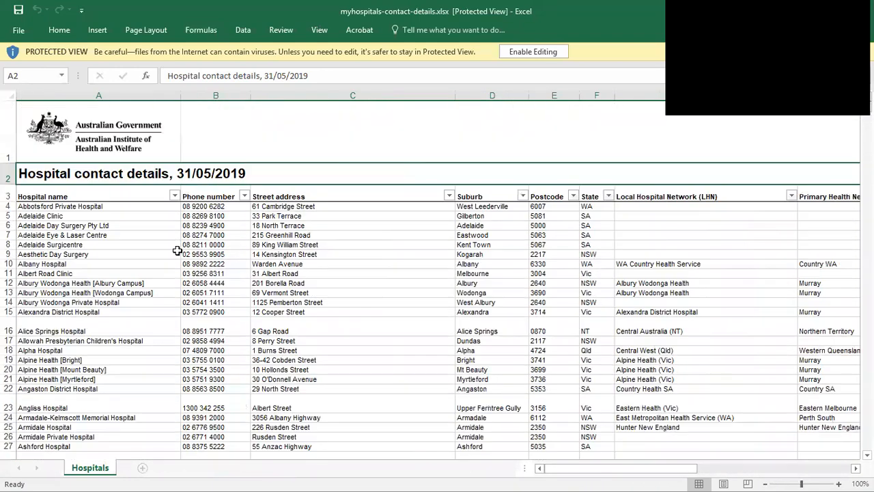
{"action": "left_click", "coordinate": [10, 130]}
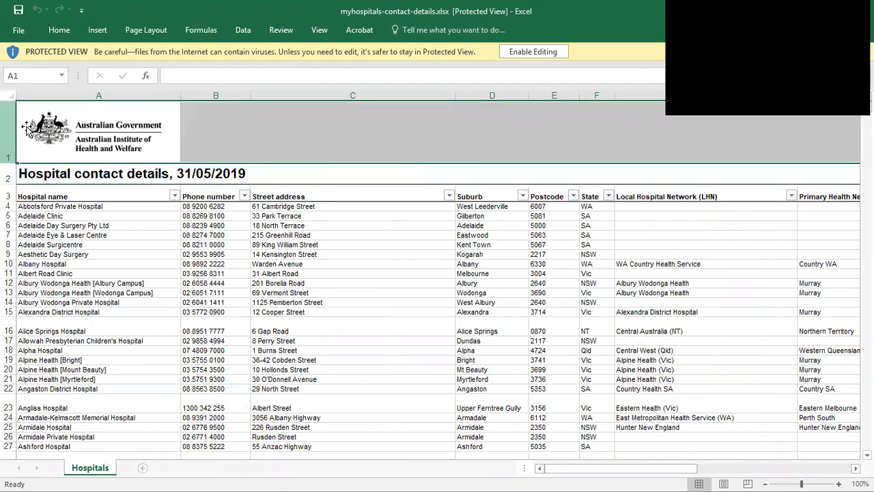
{"action": "left_click", "coordinate": [539, 49]}
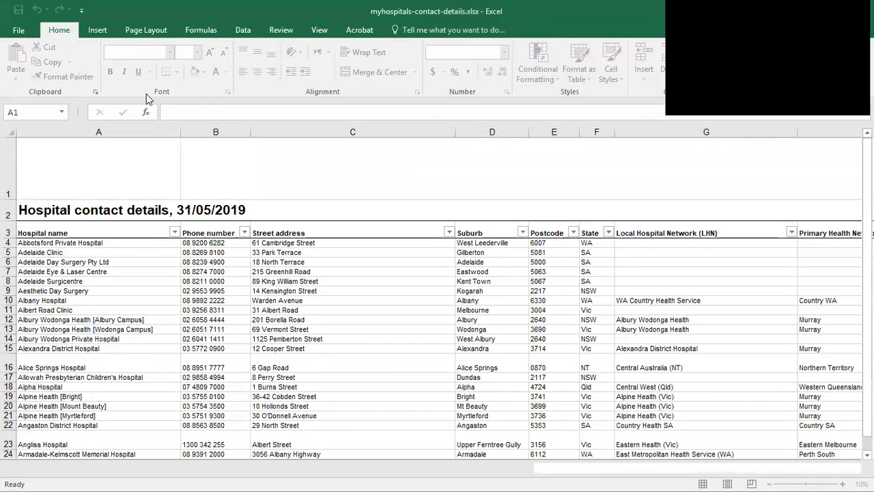
Delete the two title rows above the column headers and remove the Australian Government logo
{"action": "left_click_drag", "start_coordinate": [10, 180], "coordinate": [9, 210]}
{"action": "right_click", "coordinate": [10, 210]}
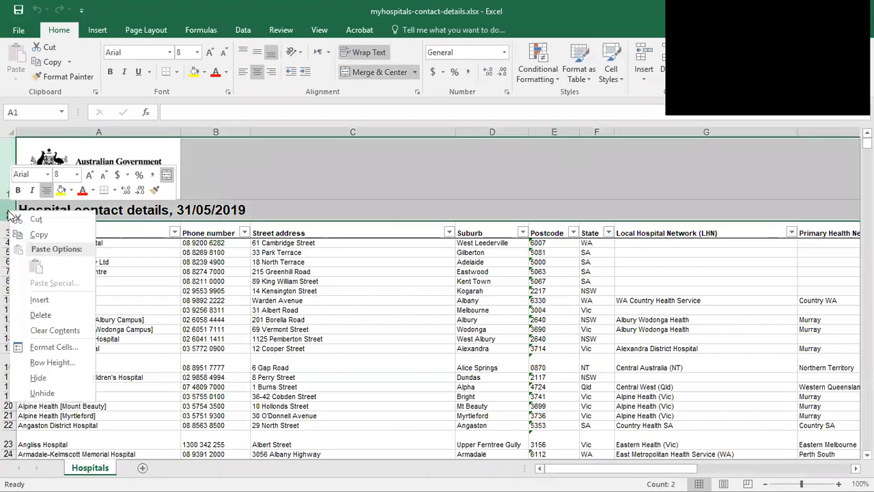
{"action": "left_click", "coordinate": [49, 320]}
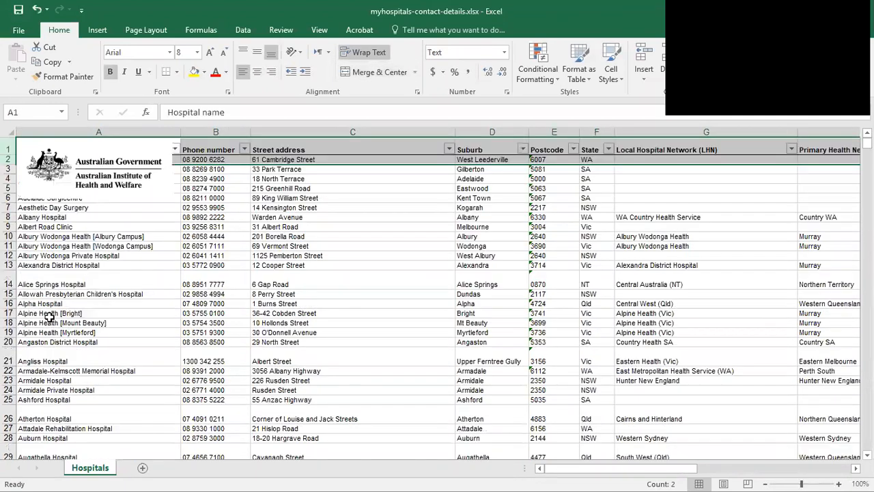
{"action": "left_click", "coordinate": [111, 190]}
{"action": "key", "text": "Delete"}
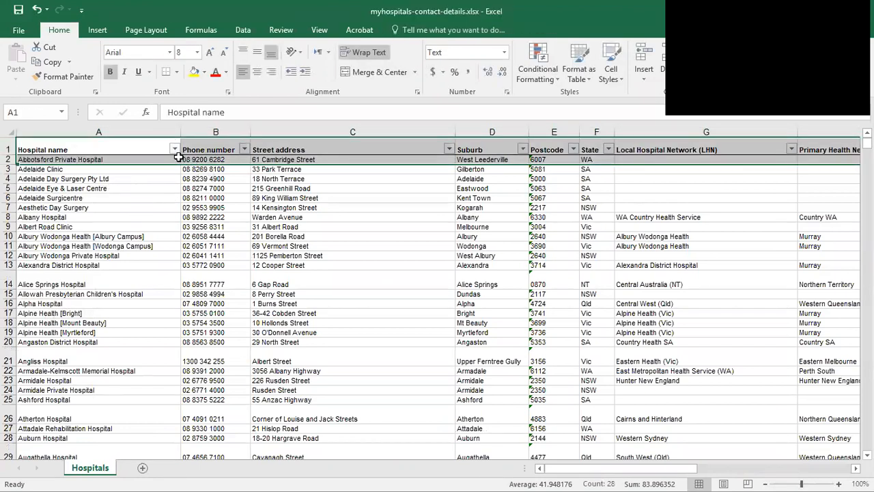
Filter the hospital list by State to show only Qld
{"action": "left_click", "coordinate": [557, 150]}
{"action": "left_click", "coordinate": [607, 149]}
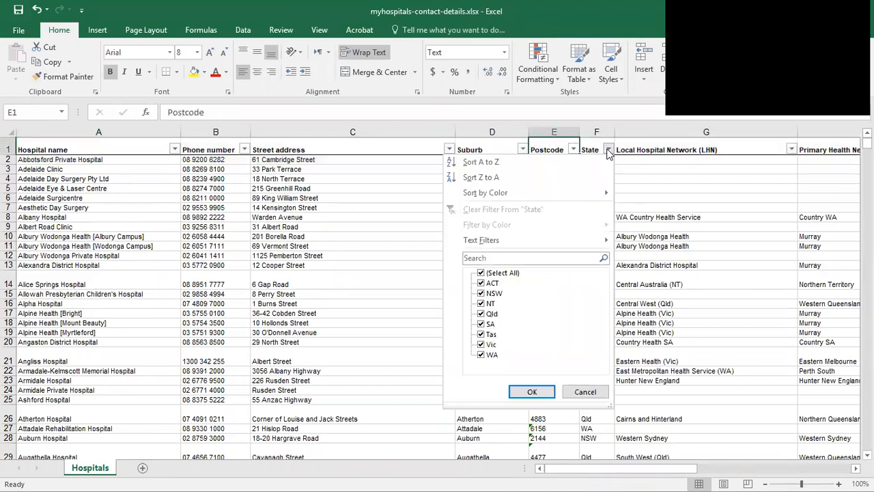
{"action": "left_click", "coordinate": [481, 273]}
{"action": "left_click", "coordinate": [480, 313]}
{"action": "left_click", "coordinate": [530, 391]}
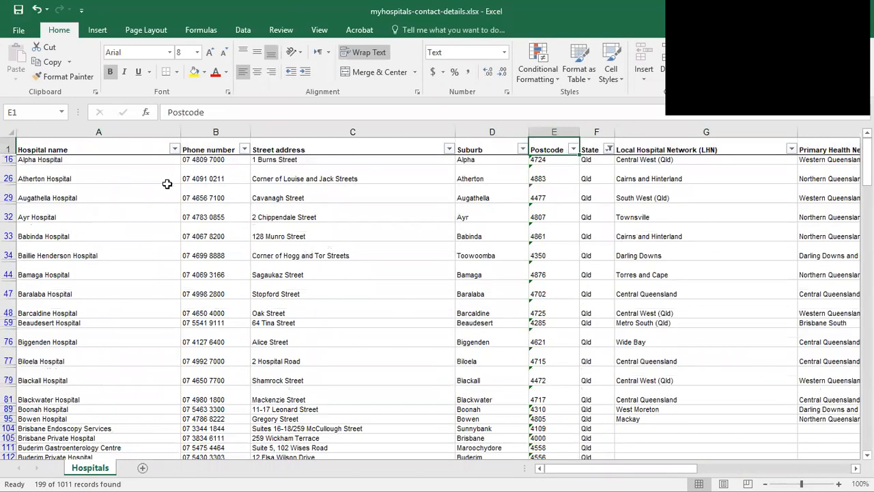
Copy the whole filtered Queensland hospital table, from the header row through the Longitude column
{"action": "left_click", "coordinate": [84, 158]}
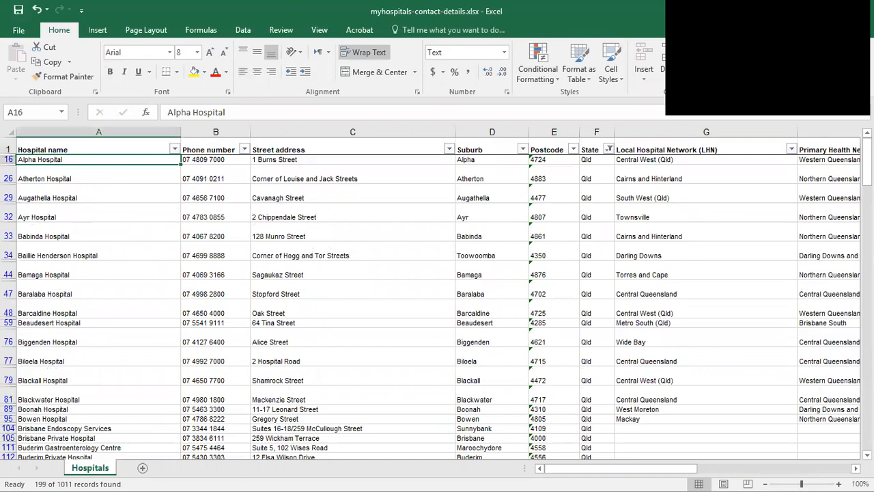
{"action": "left_click", "coordinate": [79, 147]}
{"action": "left_click_drag", "start_coordinate": [644, 468], "coordinate": [803, 476]}
{"action": "scroll", "coordinate": [753, 308], "scroll_direction": "down", "scroll_amount": 5}
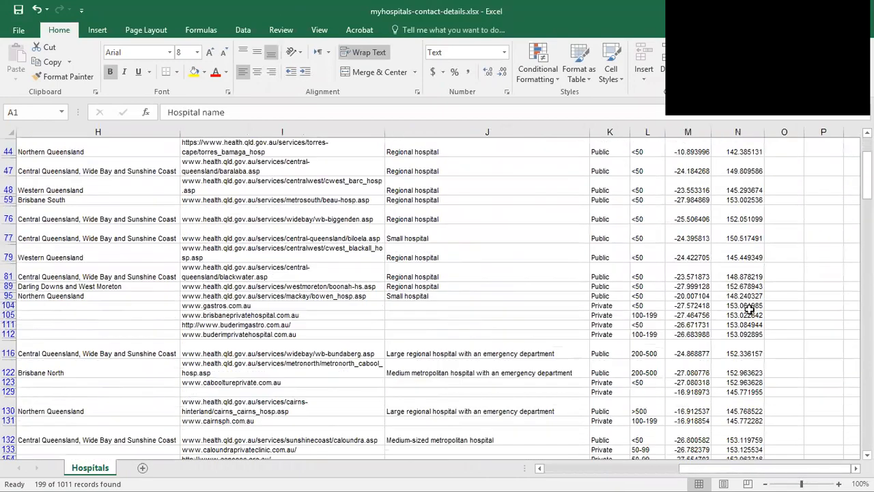
{"action": "left_click_drag", "start_coordinate": [866, 189], "coordinate": [866, 395]}
{"action": "key", "text": "ctrl+a"}
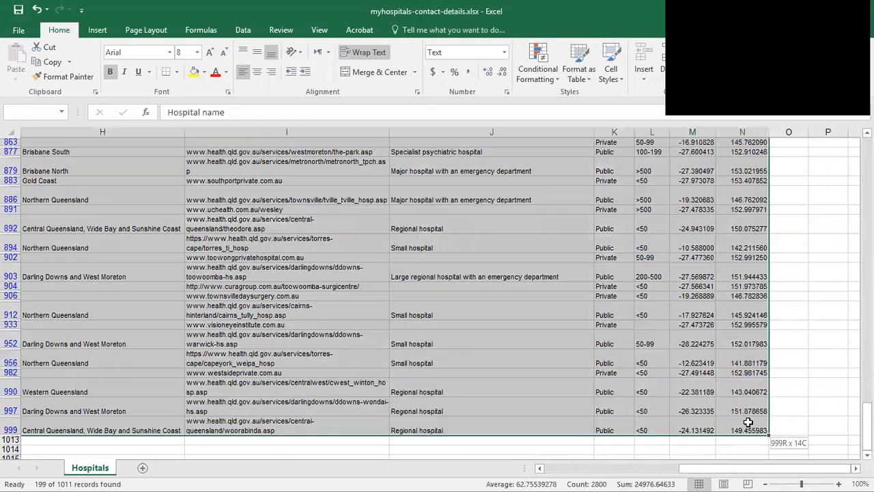
{"action": "left_click", "coordinate": [778, 444]}
{"action": "right_click", "coordinate": [544, 341]}
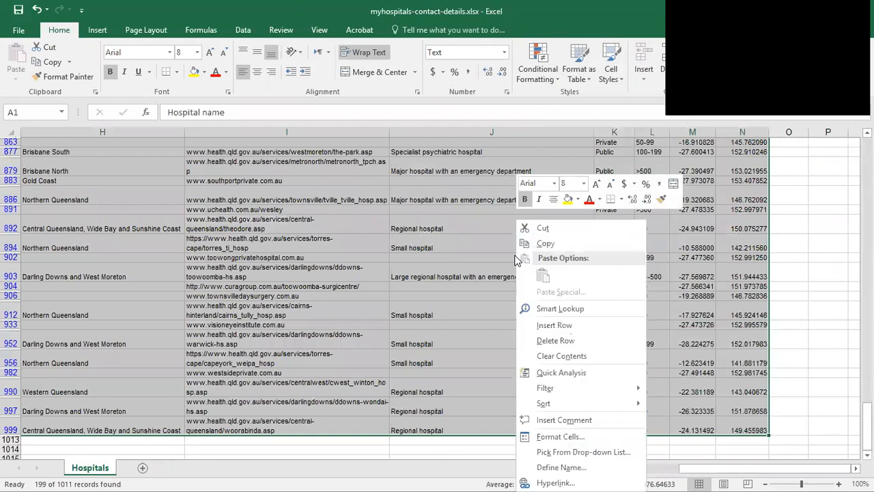
{"action": "left_click", "coordinate": [539, 244]}
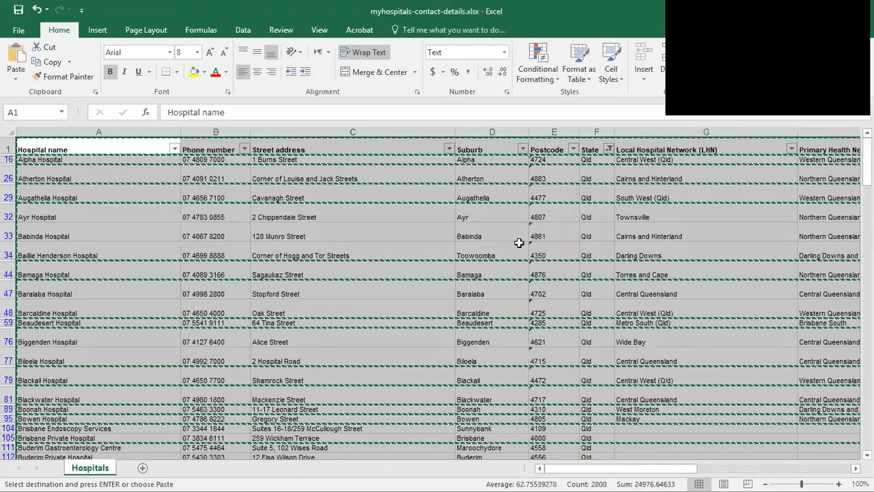
{"action": "key", "text": "ctrl+q"}
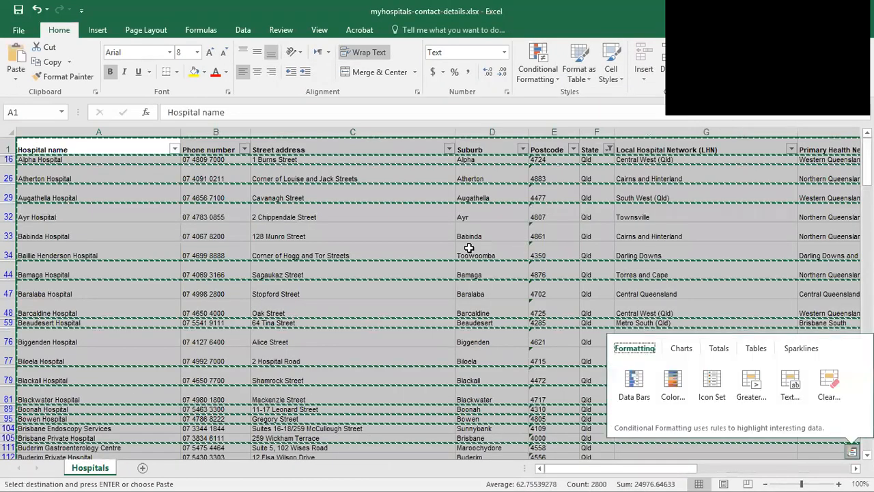
Create a blank workbook and paste the copied Queensland hospital table at cell A1
{"action": "left_click", "coordinate": [23, 30]}
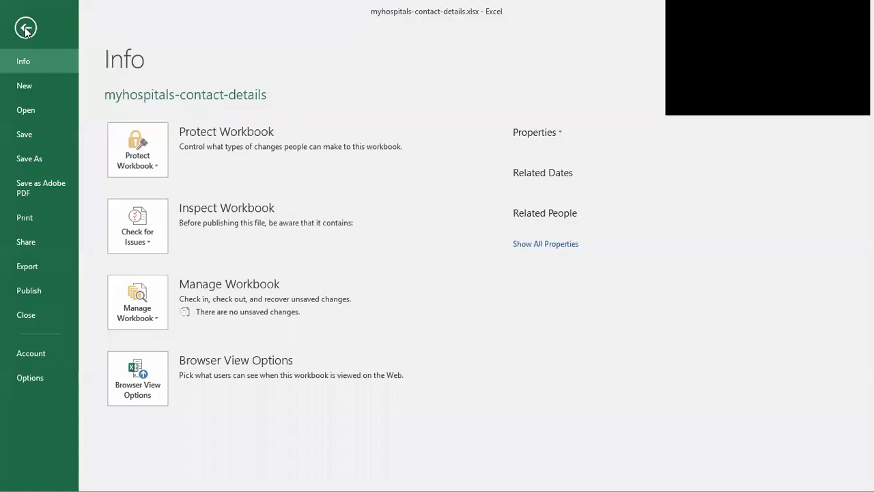
{"action": "left_click", "coordinate": [40, 83]}
{"action": "left_click", "coordinate": [208, 188]}
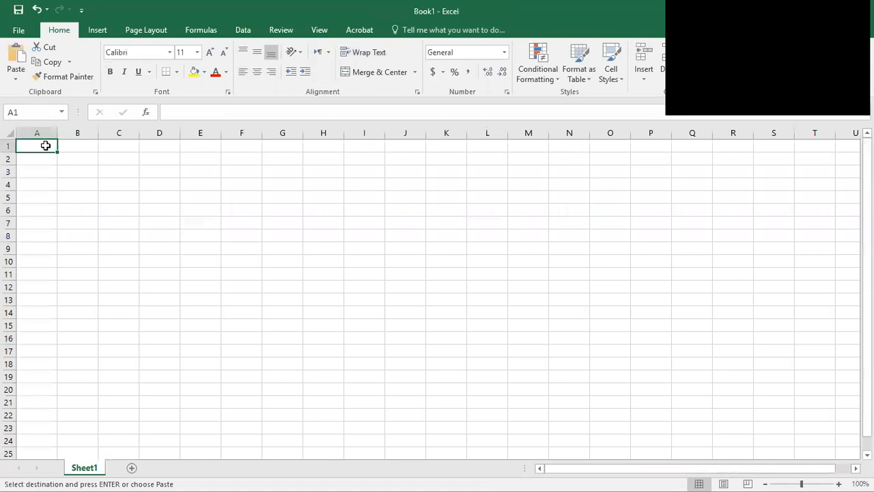
{"action": "right_click", "coordinate": [45, 145]}
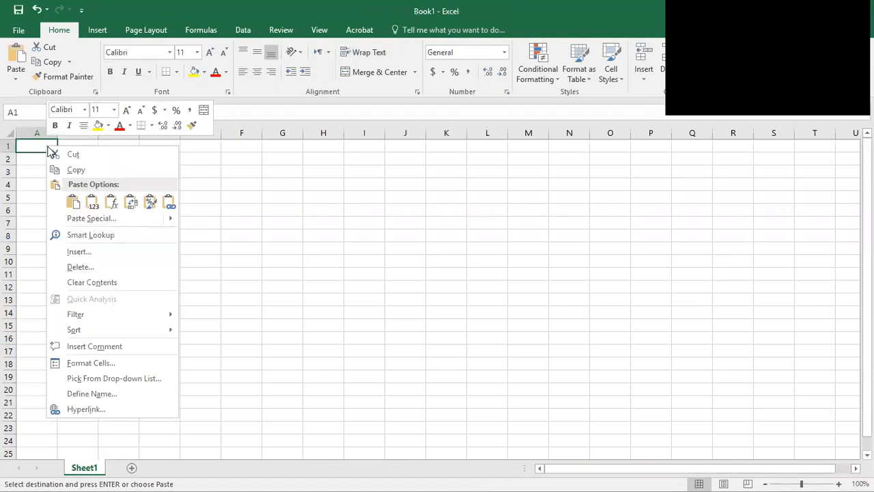
{"action": "mouse_move", "coordinate": [87, 223]}
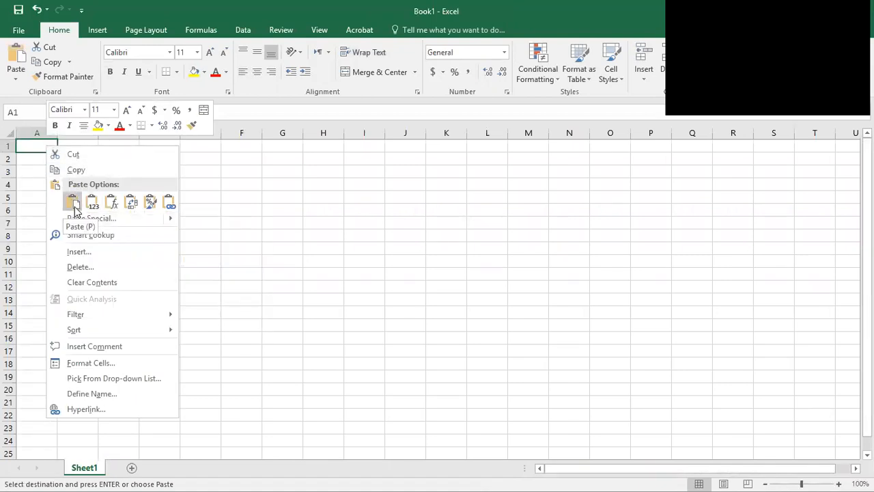
{"action": "left_click", "coordinate": [73, 202]}
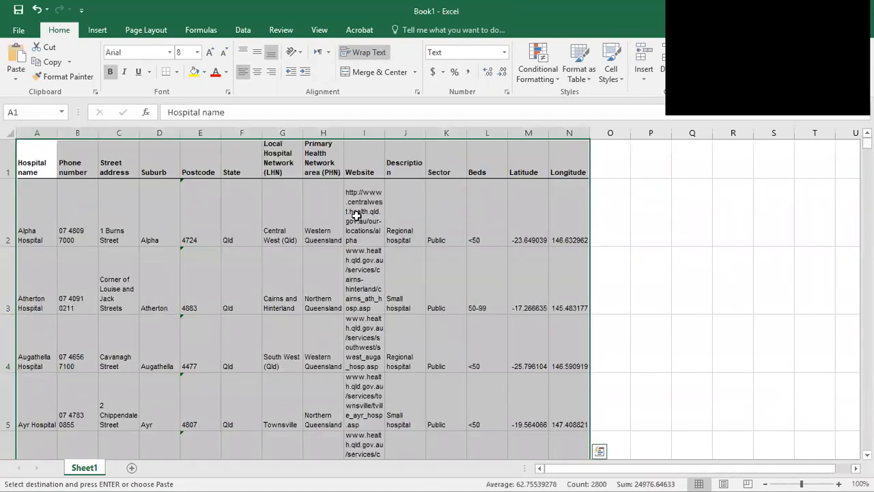
Look through the pasted hospital records and columns in the new workbook, including the phone number column
{"action": "left_click", "coordinate": [423, 336]}
{"action": "scroll", "coordinate": [359, 306], "scroll_direction": "down", "scroll_amount": 18}
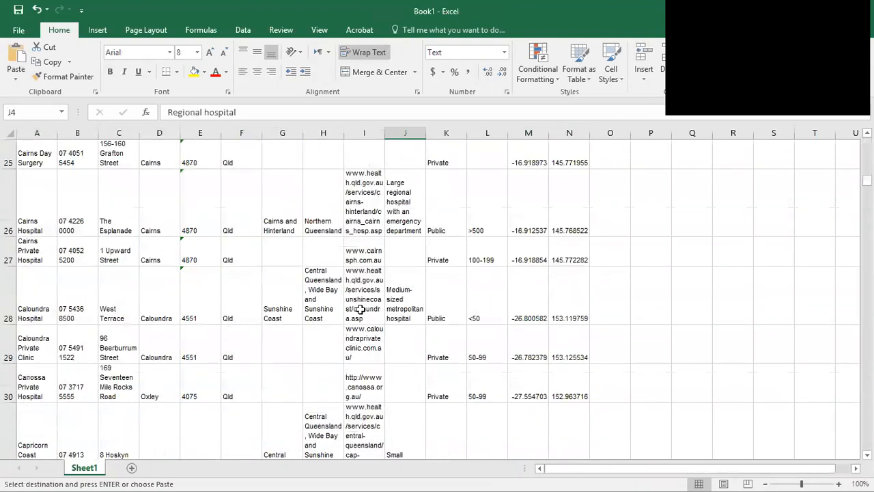
{"action": "scroll", "coordinate": [359, 309], "scroll_direction": "down", "scroll_amount": 20}
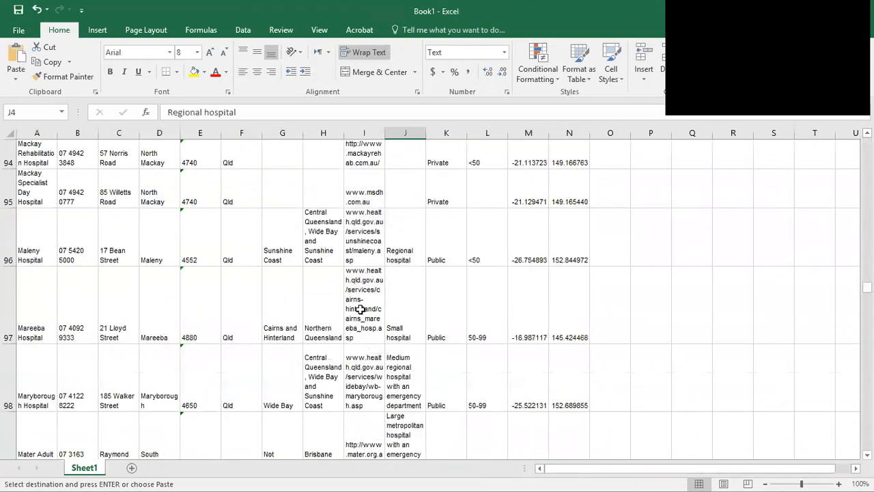
{"action": "scroll", "coordinate": [363, 309], "scroll_direction": "up", "scroll_amount": 20}
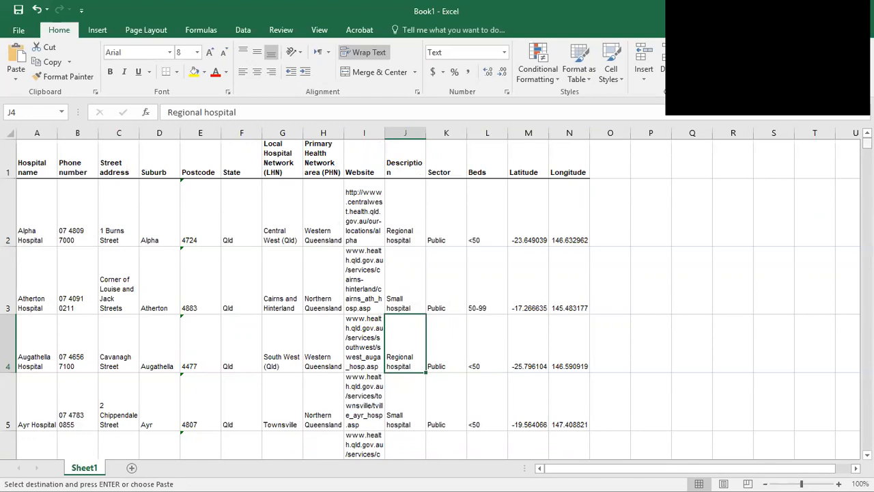
{"action": "scroll", "coordinate": [437, 293], "scroll_direction": "down", "scroll_amount": 20}
{"action": "scroll", "coordinate": [437, 293], "scroll_direction": "down", "scroll_amount": 10}
{"action": "scroll", "coordinate": [437, 293], "scroll_direction": "up", "scroll_amount": 20}
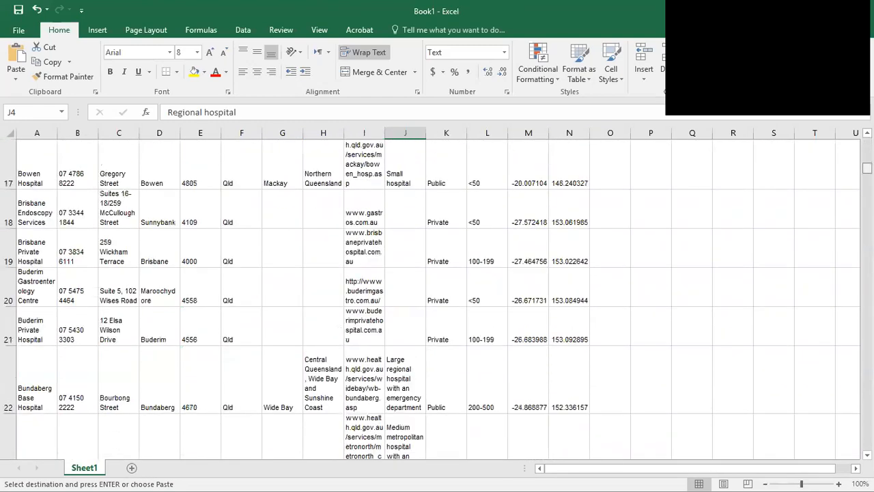
{"action": "scroll", "coordinate": [437, 293], "scroll_direction": "up", "scroll_amount": 10}
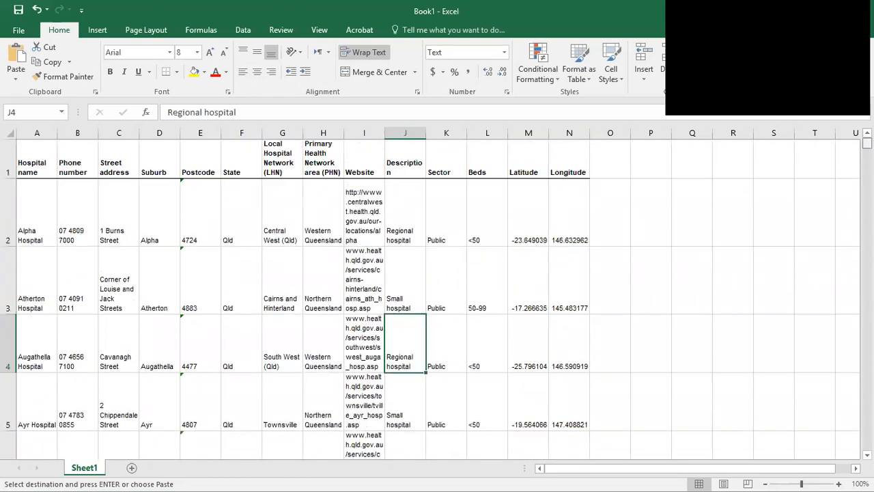
{"action": "left_click", "coordinate": [78, 133]}
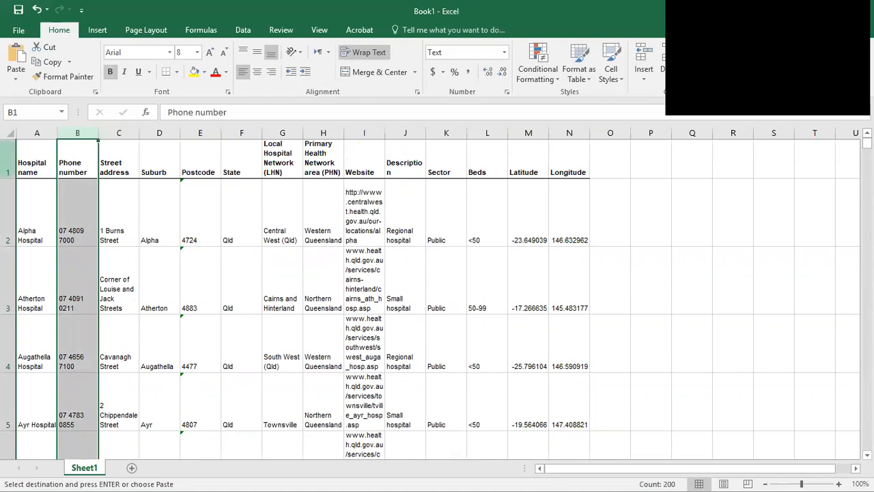
{"action": "left_click", "coordinate": [21, 30]}
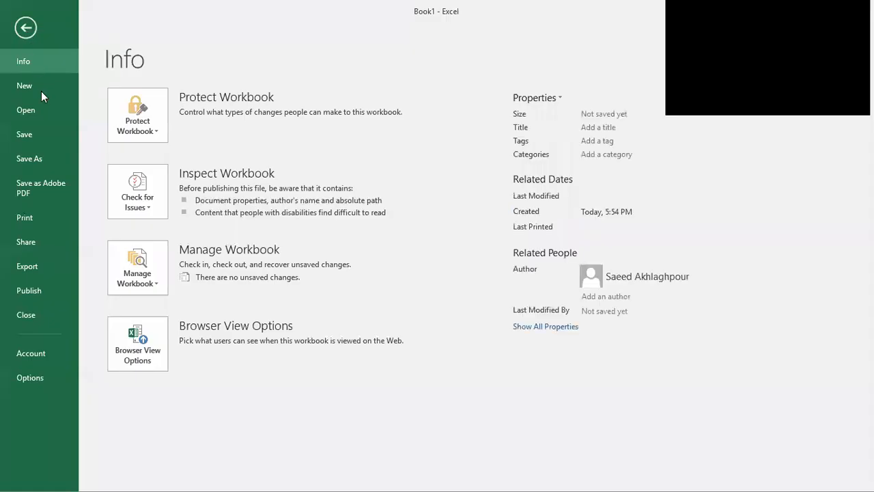
{"action": "left_click", "coordinate": [42, 159]}
{"action": "left_click", "coordinate": [146, 215]}
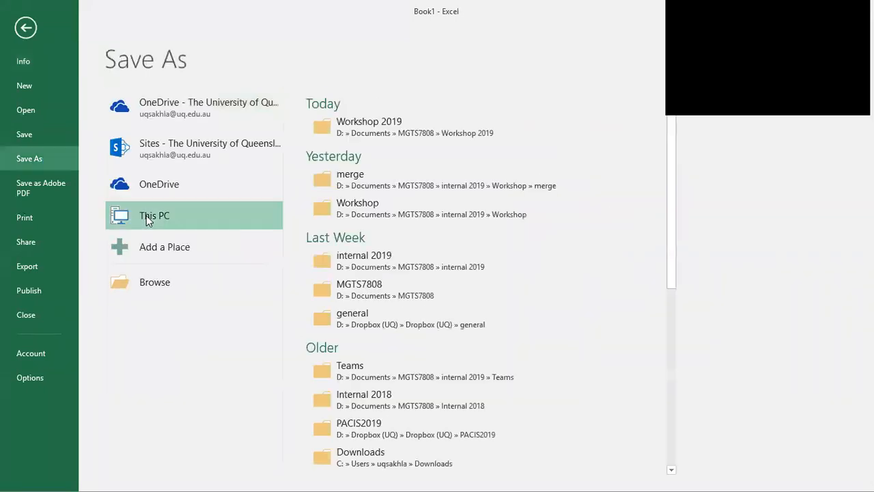
{"action": "left_click", "coordinate": [381, 132]}
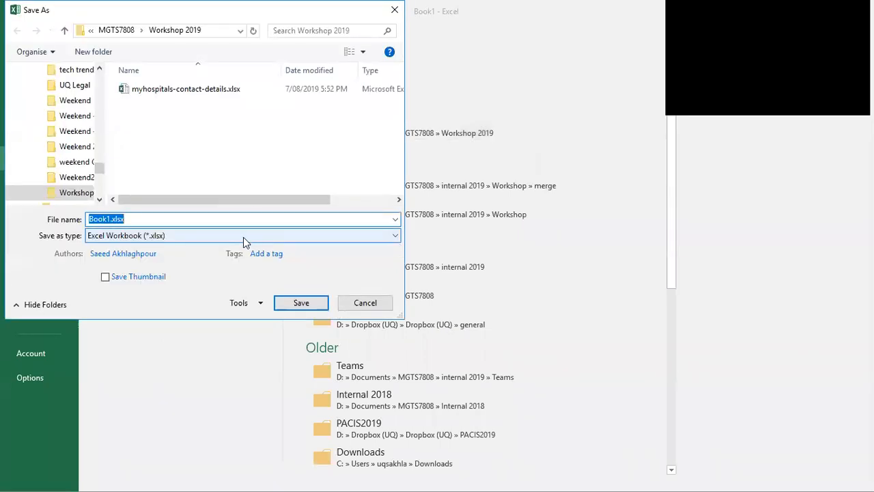
{"action": "left_click", "coordinate": [244, 238]}
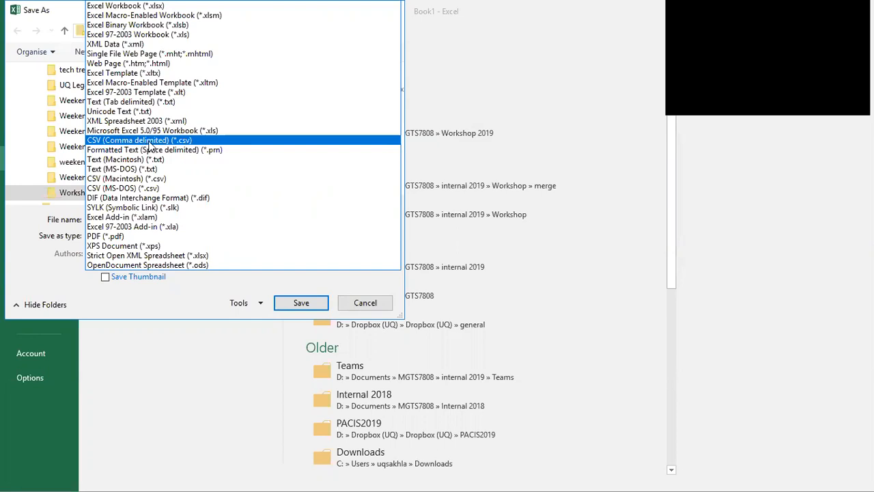
{"action": "key", "text": "Escape"}
{"action": "key", "text": "Escape"}
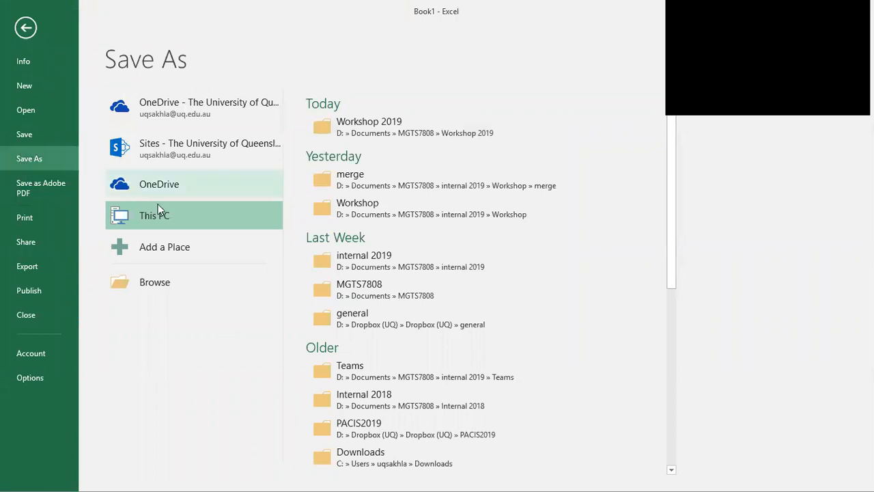
Save the workbook as a comma-delimited CSV named "QLD hopital coordinates" in the Workshop 2019 folder
{"action": "left_click", "coordinate": [388, 121]}
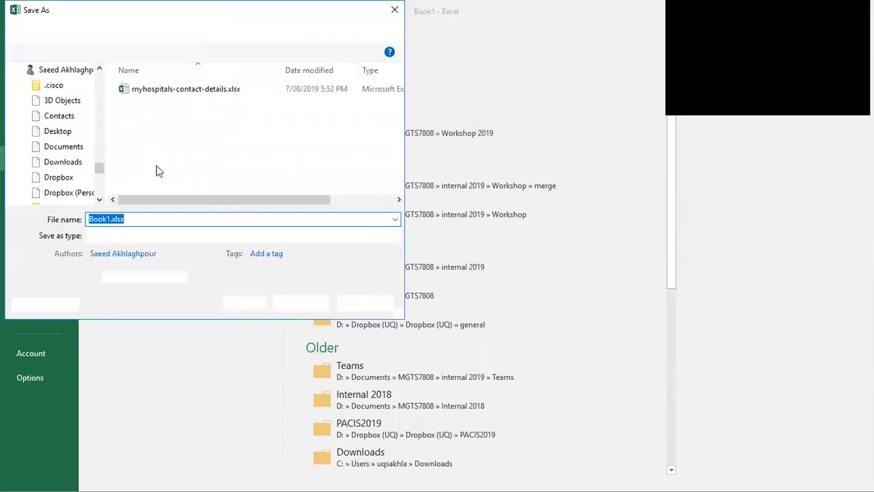
{"action": "left_click", "coordinate": [168, 236]}
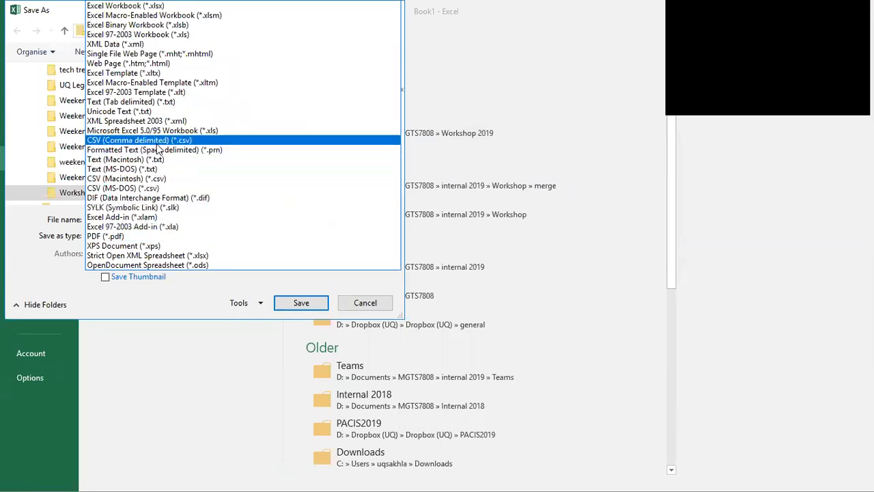
{"action": "left_click", "coordinate": [149, 142]}
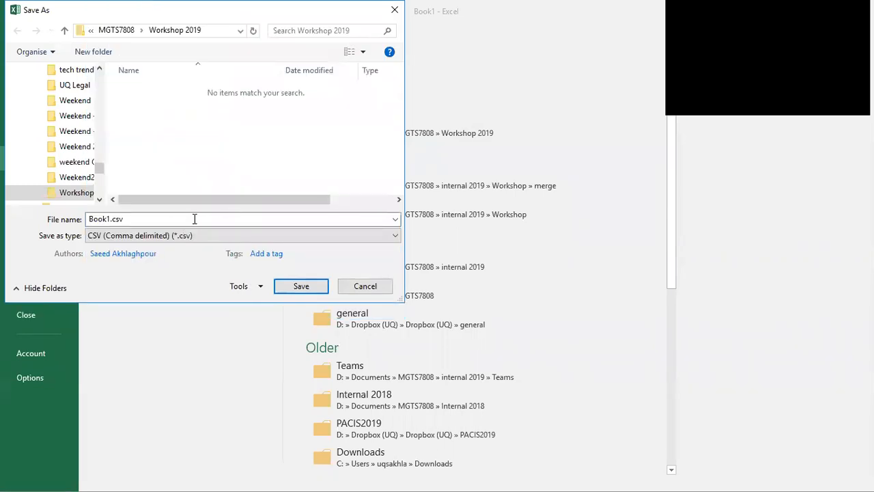
{"action": "double_click", "coordinate": [153, 222]}
{"action": "type", "text": "hopital coordinates"}
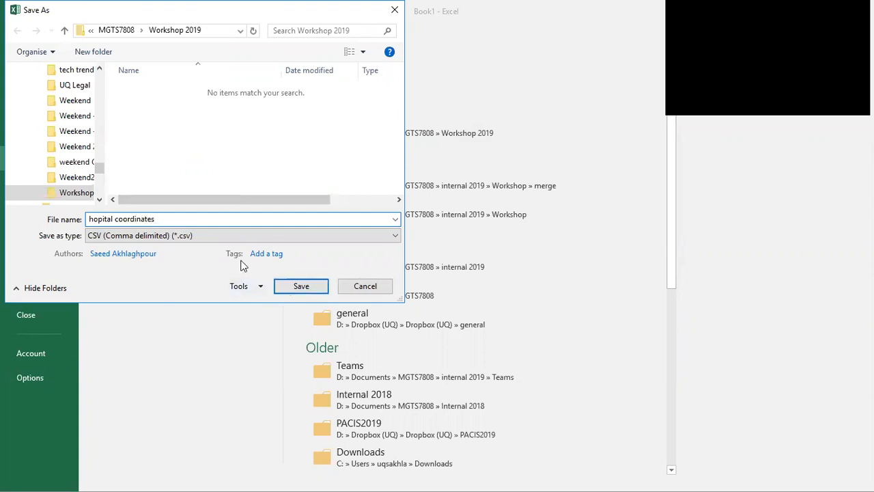
{"action": "key", "text": "Home"}
{"action": "type", "text": "QLD"}
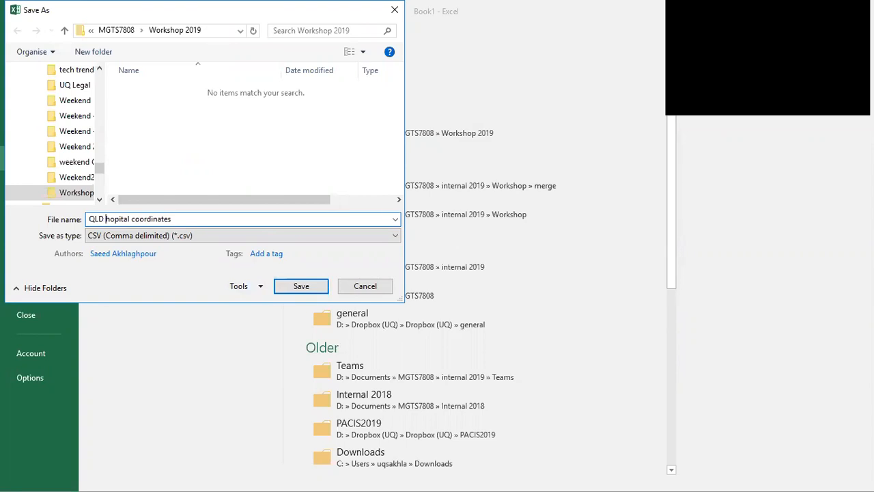
{"action": "left_click", "coordinate": [314, 286]}
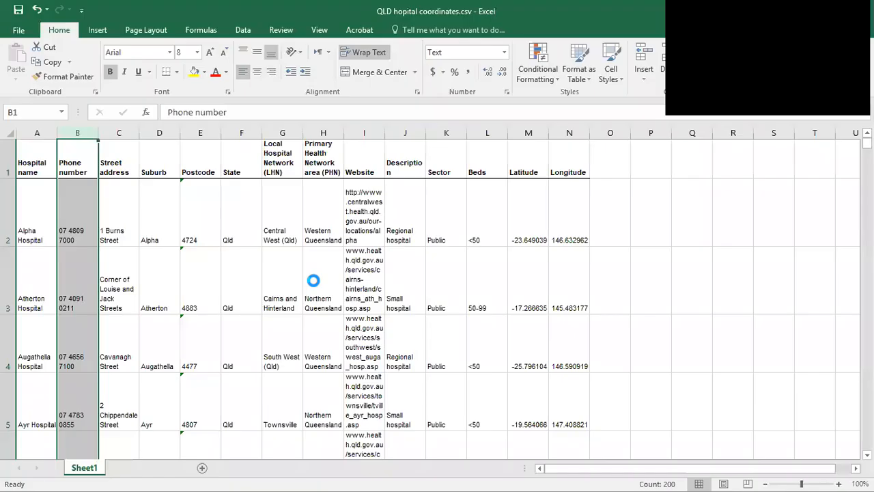
{"action": "left_click", "coordinate": [386, 291]}
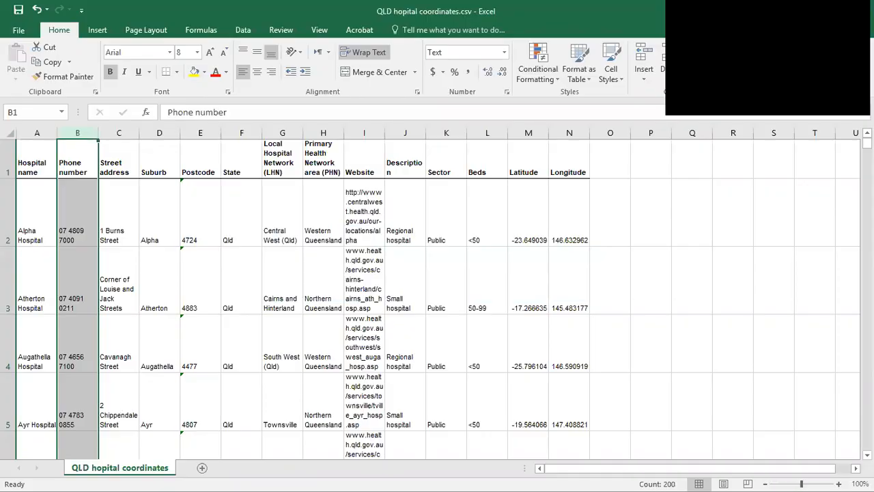
Switch to the AURIN Portal in the browser and choose "QLD hopital coordinates.csv" from the MGTS7808 Workshop 2019 folder for import
{"action": "key", "text": "alt+Tab"}
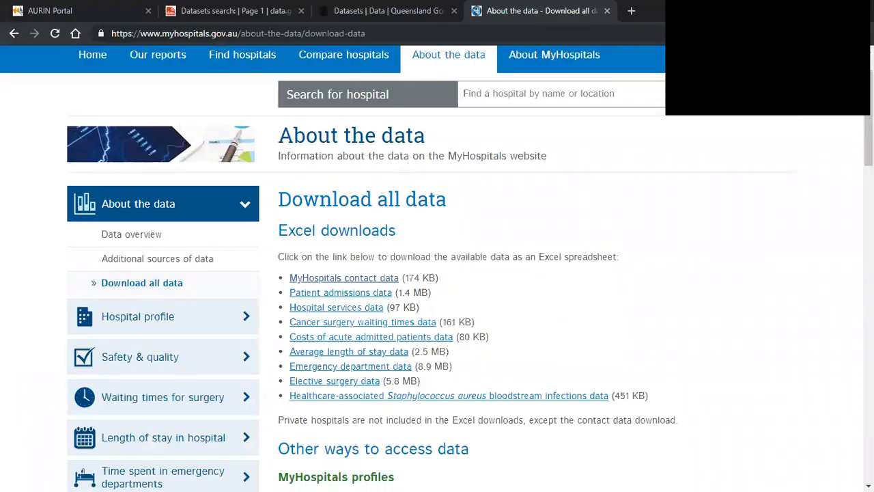
{"action": "left_click", "coordinate": [44, 11]}
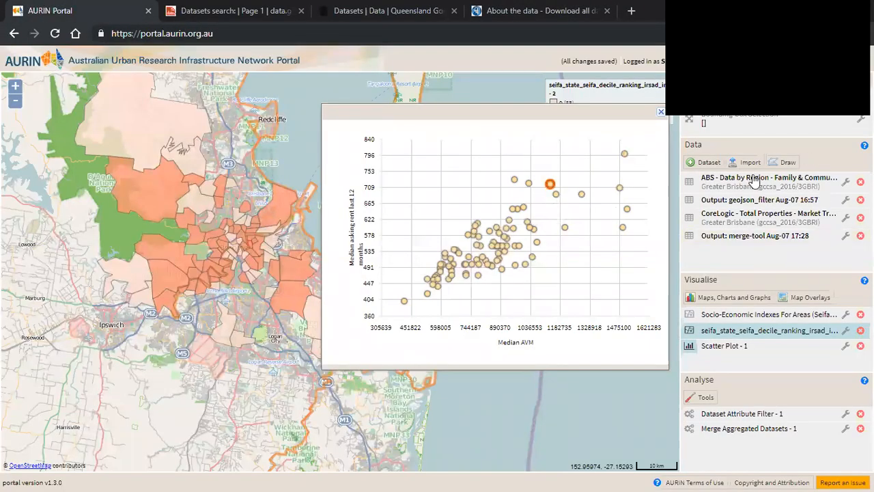
{"action": "left_click", "coordinate": [710, 165]}
{"action": "left_click", "coordinate": [746, 167]}
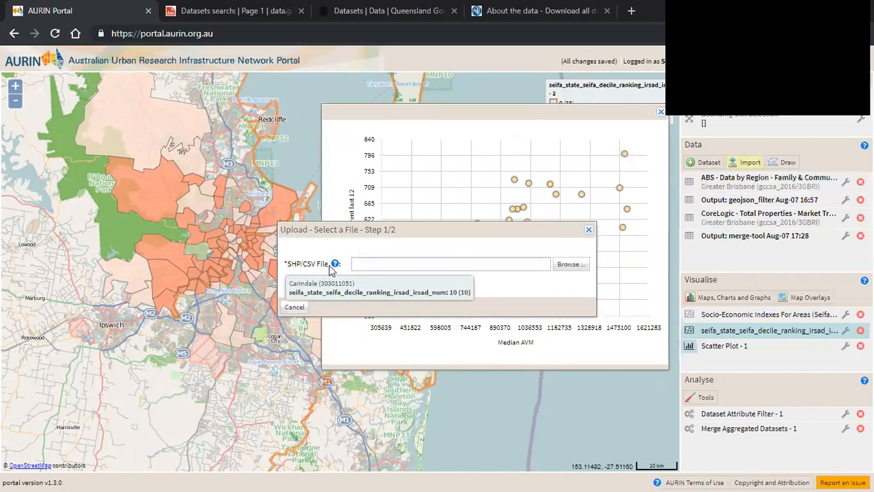
{"action": "left_click", "coordinate": [567, 267]}
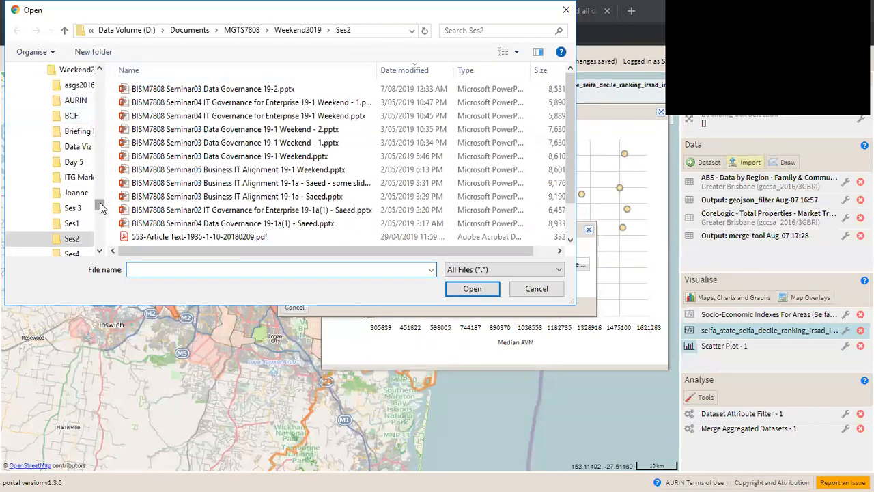
{"action": "left_click_drag", "start_coordinate": [101, 208], "coordinate": [100, 158]}
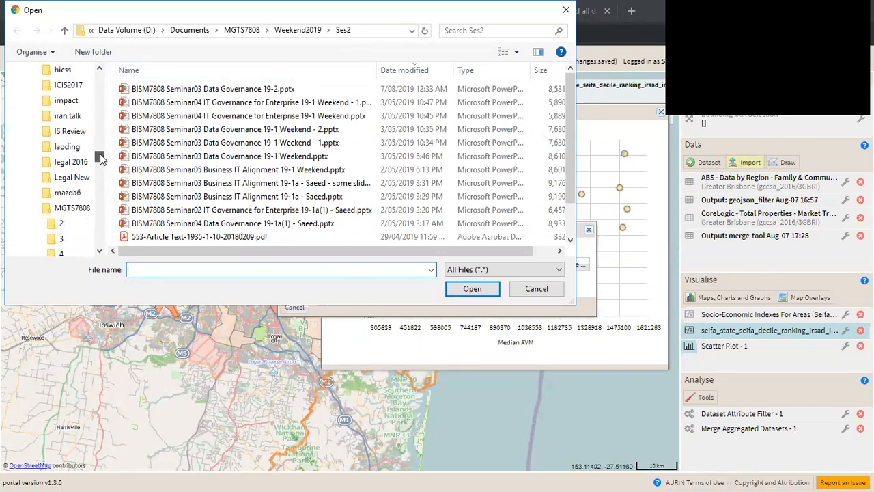
{"action": "left_click", "coordinate": [71, 207]}
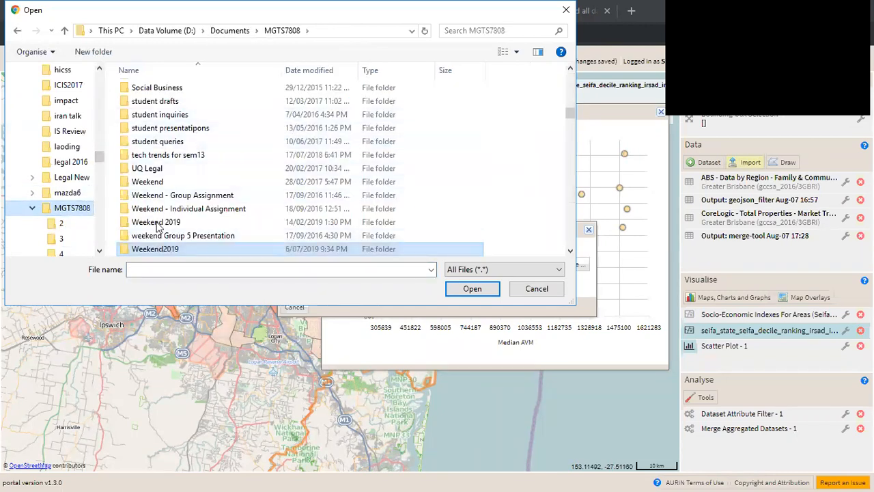
{"action": "scroll", "coordinate": [191, 212], "scroll_direction": "down", "scroll_amount": 1}
{"action": "double_click", "coordinate": [191, 218]}
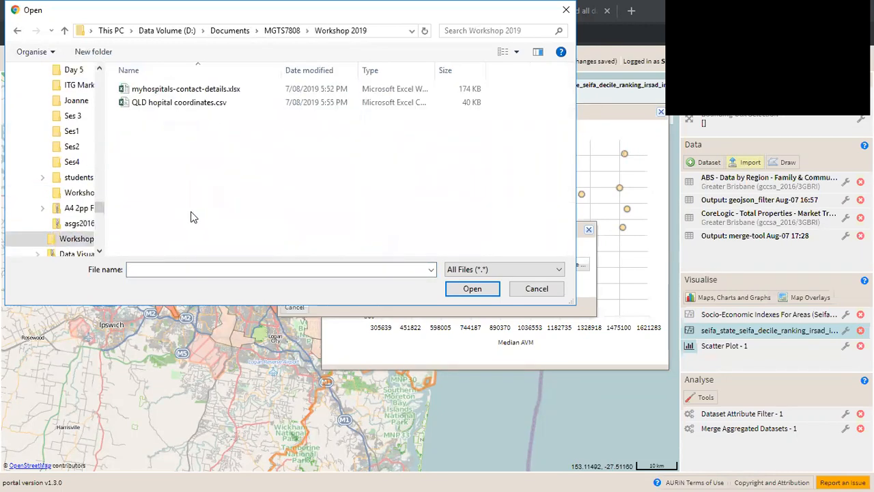
{"action": "double_click", "coordinate": [167, 104]}
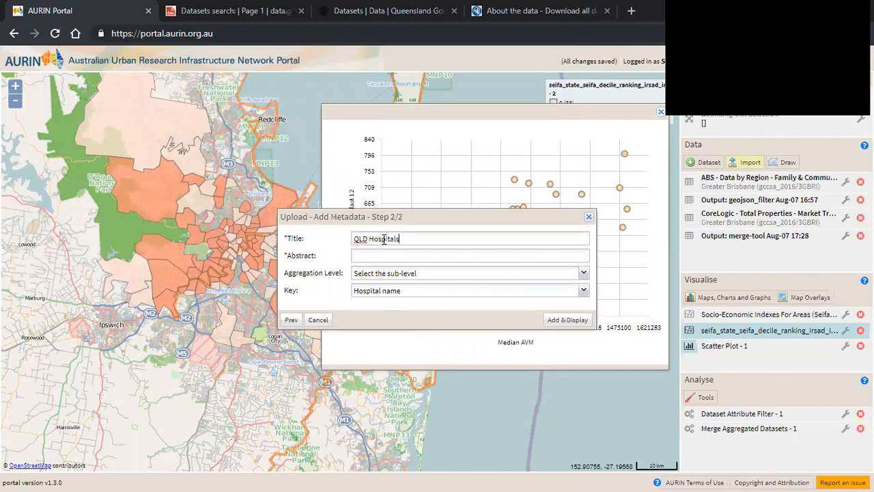
Enter QLD Hospitals as the dataset's title and abstract, keep Hospital name as the key, and add and display the dataset
{"action": "triple_click", "coordinate": [383, 239]}
{"action": "key", "text": "ctrl+c"}
{"action": "key", "text": "Tab"}
{"action": "key", "text": "ctrl+v"}
{"action": "left_click", "coordinate": [583, 292]}
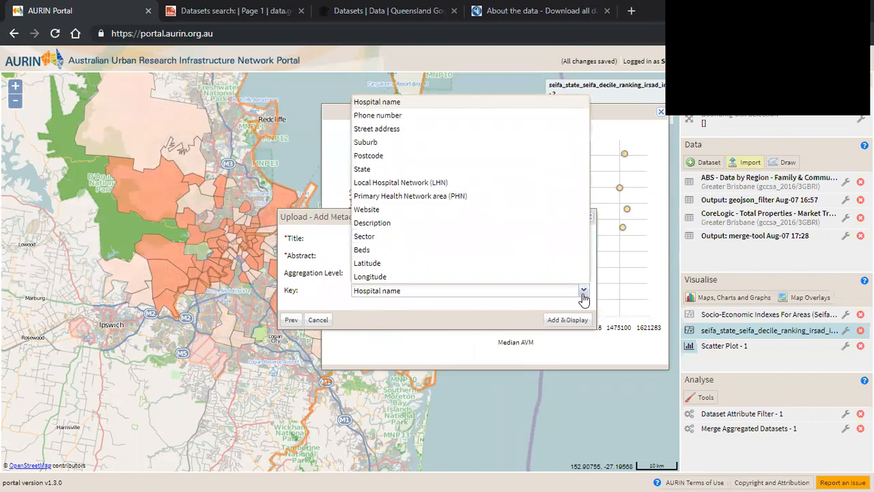
{"action": "left_click", "coordinate": [447, 315]}
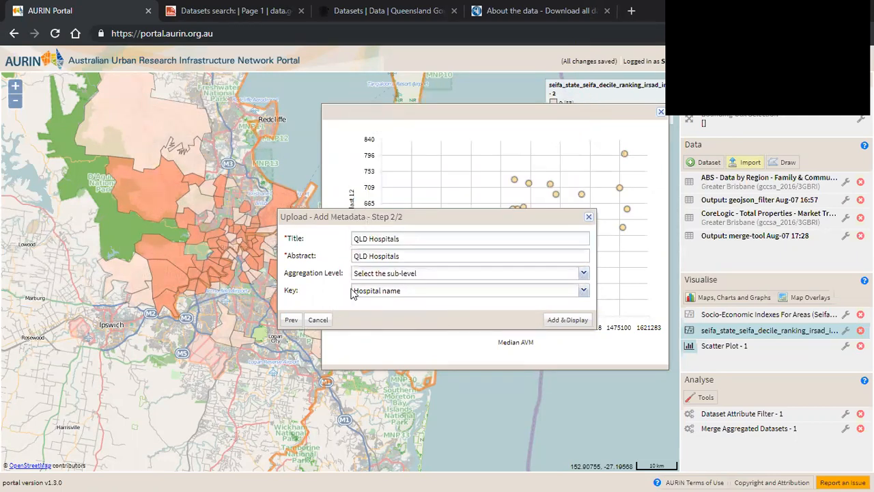
{"action": "left_click", "coordinate": [569, 320]}
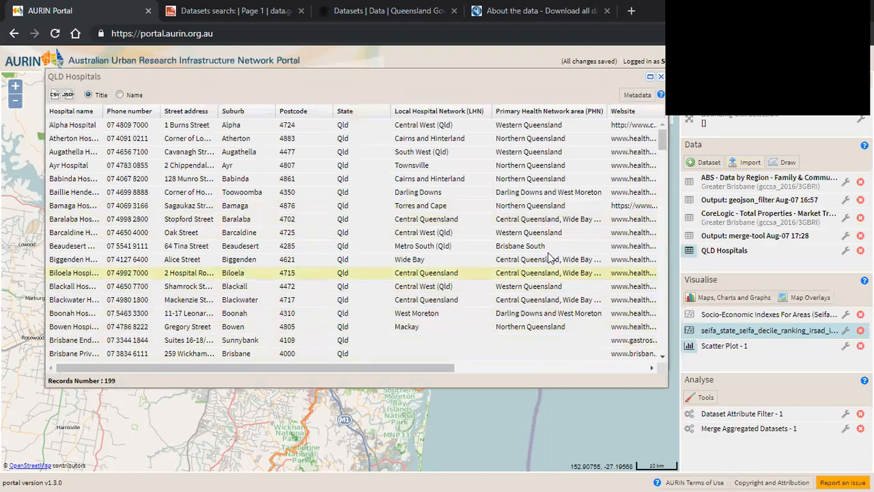
Look through the imported QLD Hospitals table's columns, including Latitude and Longitude
{"action": "left_click_drag", "start_coordinate": [437, 368], "coordinate": [636, 379]}
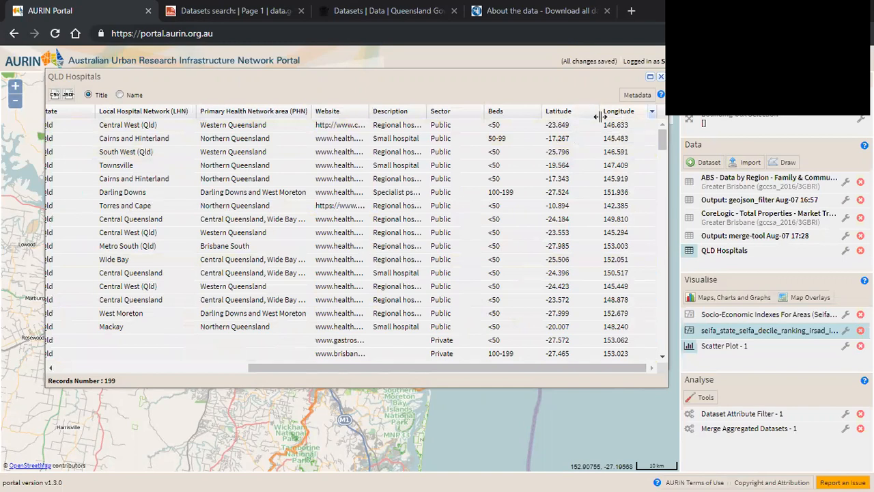
{"action": "left_click_drag", "start_coordinate": [363, 369], "coordinate": [149, 366]}
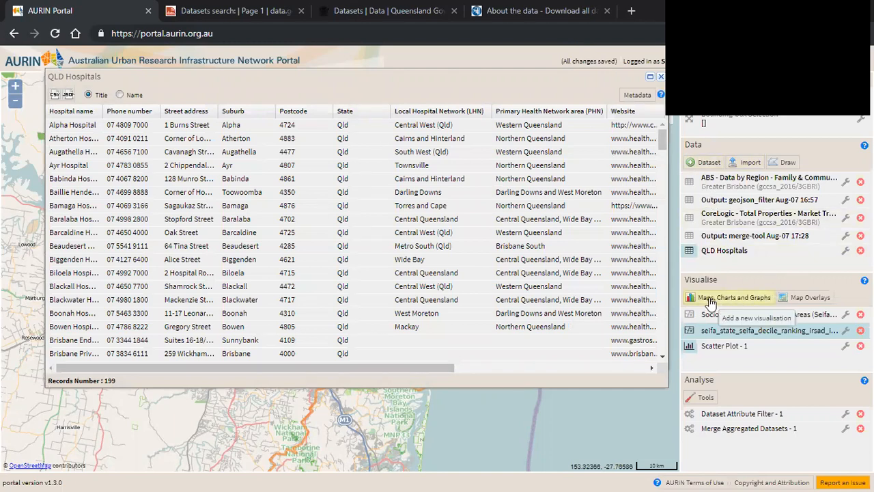
{"action": "left_click", "coordinate": [529, 369]}
{"action": "left_click_drag", "start_coordinate": [529, 368], "coordinate": [596, 369]}
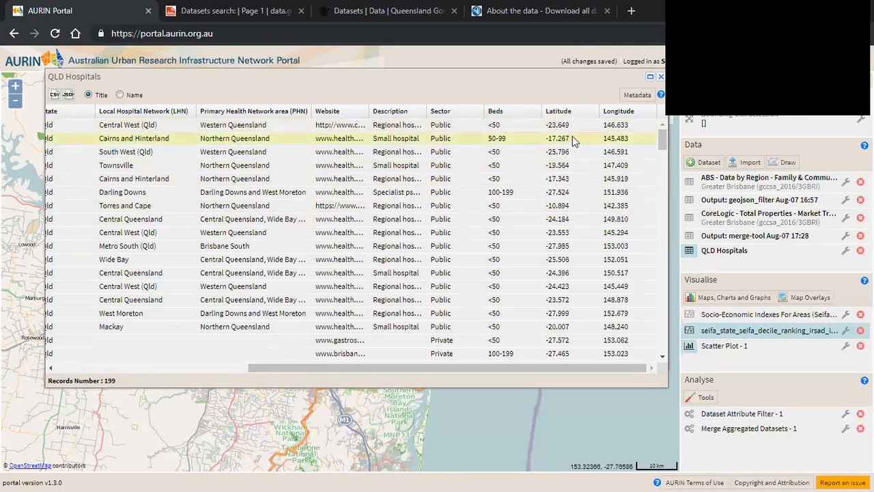
Run Lat Lon to Points Dataset on QLD Hospitals, using the Latitude and Longitude columns, and display the output
{"action": "left_click", "coordinate": [706, 398]}
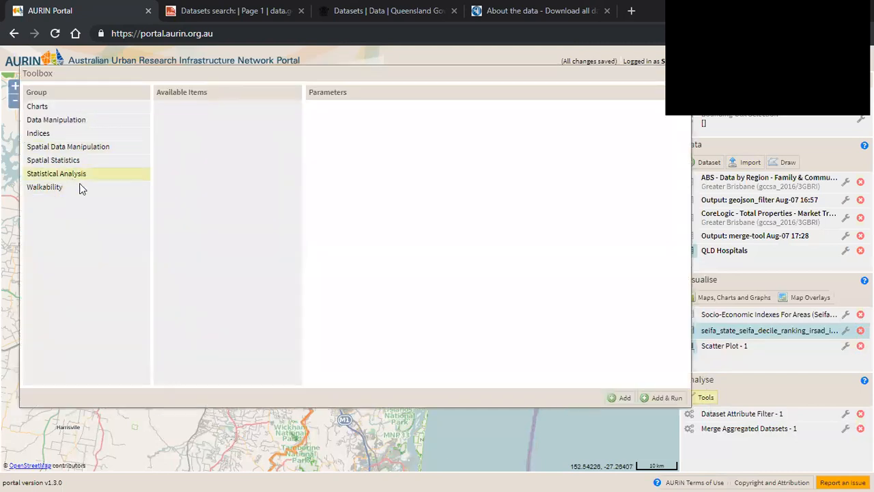
{"action": "left_click", "coordinate": [93, 150]}
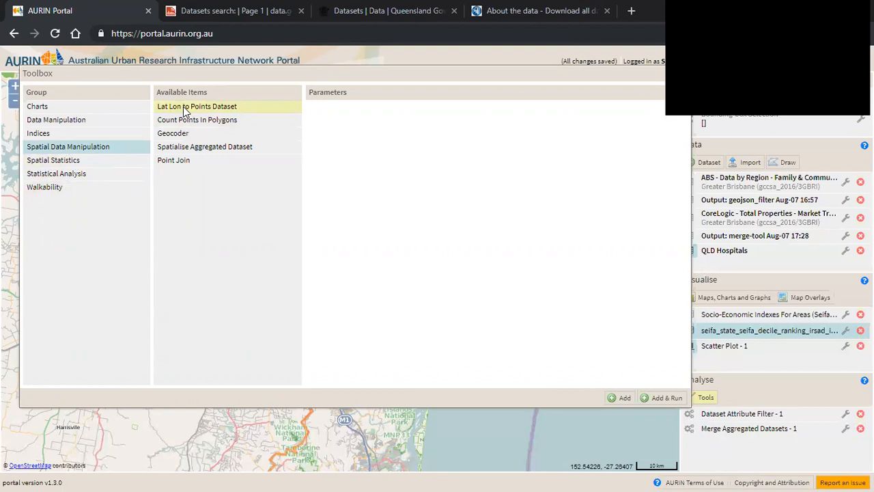
{"action": "left_click", "coordinate": [220, 110]}
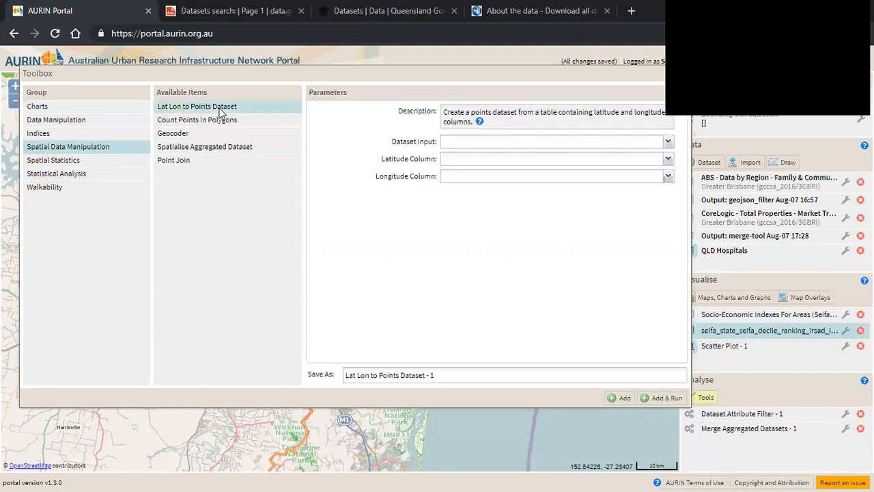
{"action": "left_click", "coordinate": [669, 146]}
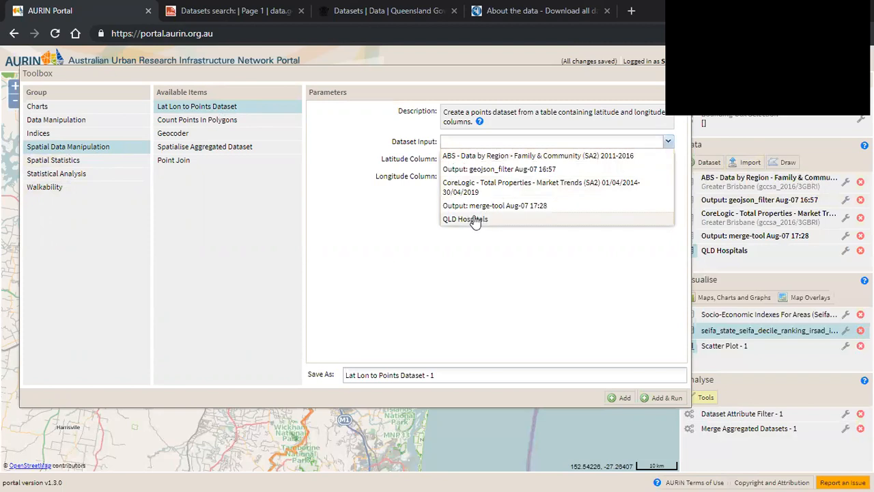
{"action": "left_click", "coordinate": [476, 220]}
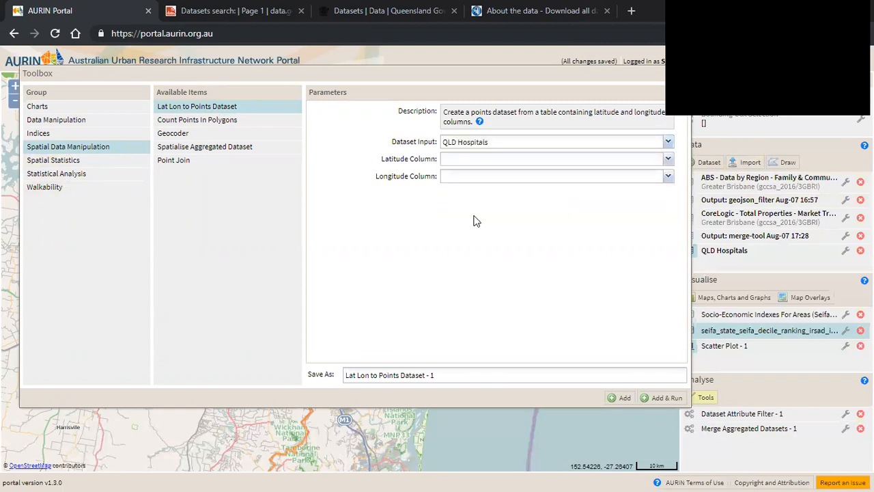
{"action": "left_click", "coordinate": [667, 159]}
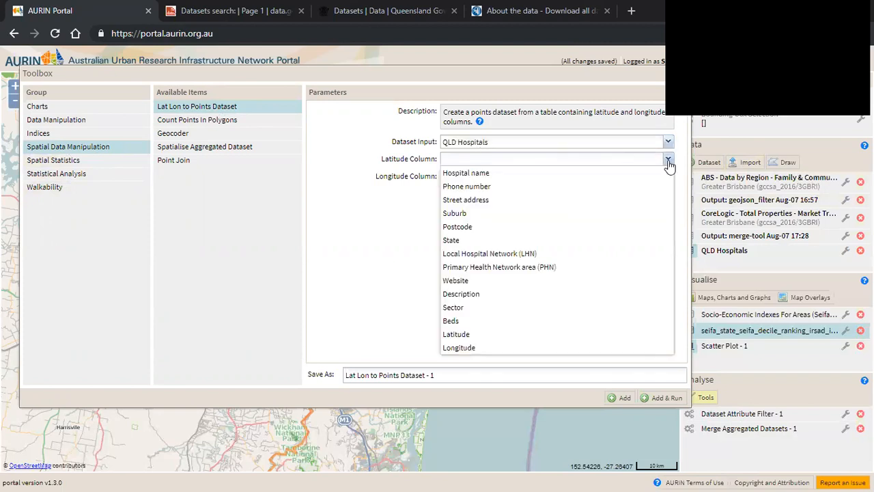
{"action": "left_click", "coordinate": [489, 334]}
{"action": "left_click", "coordinate": [668, 177]}
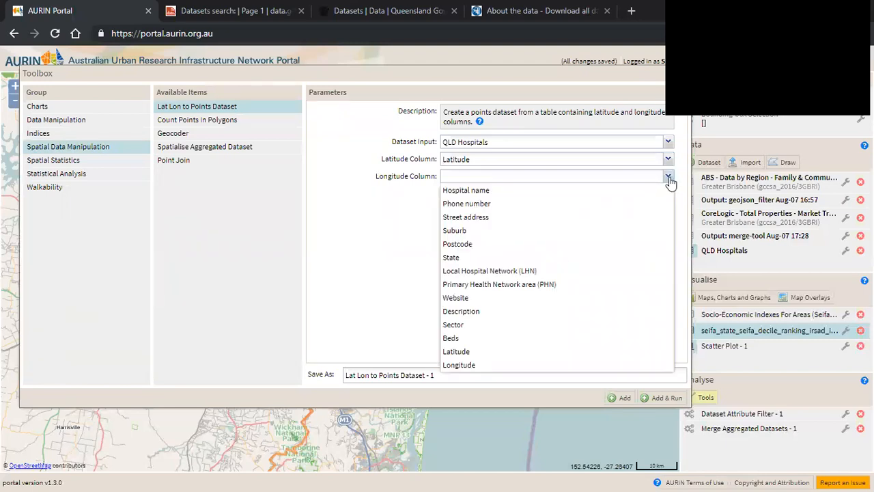
{"action": "left_click", "coordinate": [490, 365]}
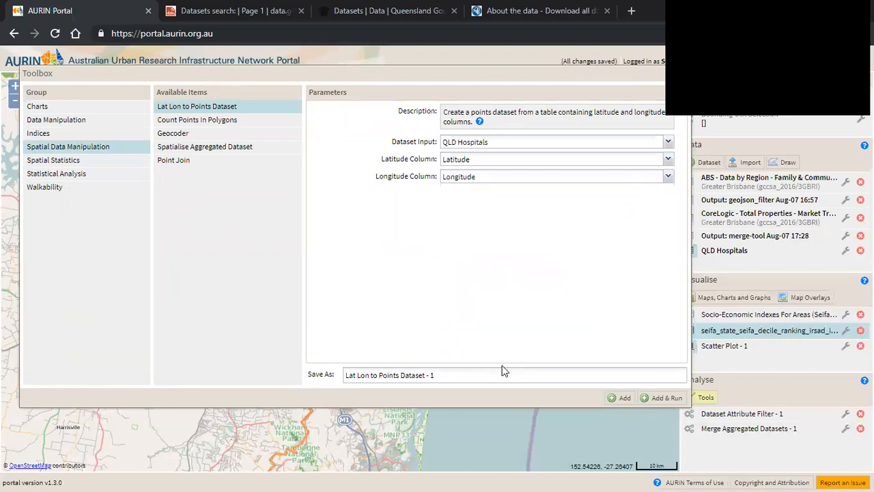
{"action": "left_click", "coordinate": [664, 398]}
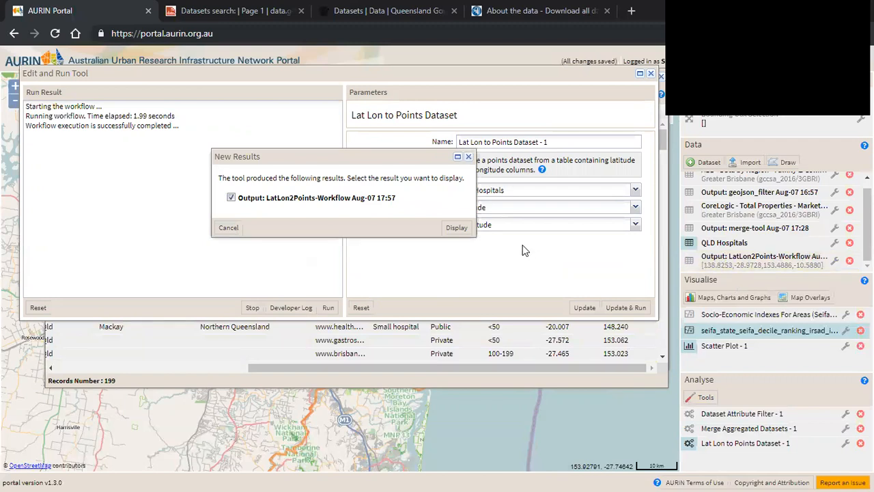
{"action": "left_click", "coordinate": [456, 227]}
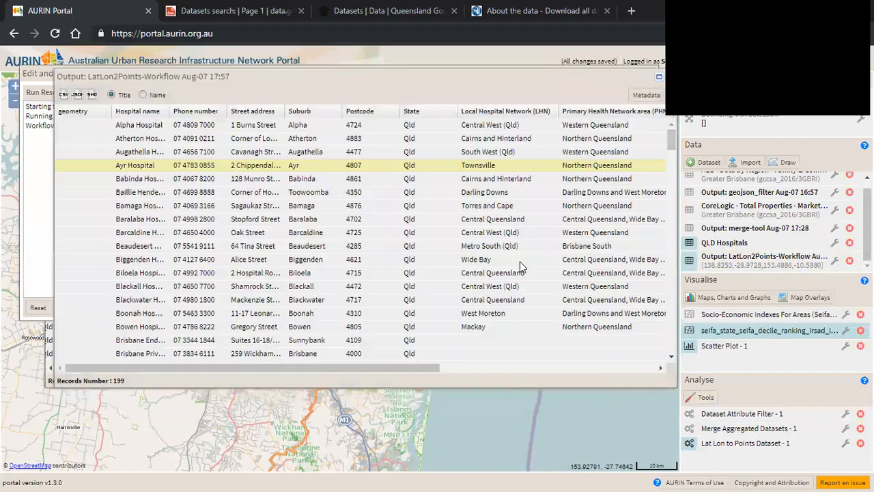
Check the points output through its Longitude column, and close the output, tool, QLD Hospitals and scatter plot windows to uncover the map
{"action": "left_click_drag", "start_coordinate": [426, 368], "coordinate": [649, 383]}
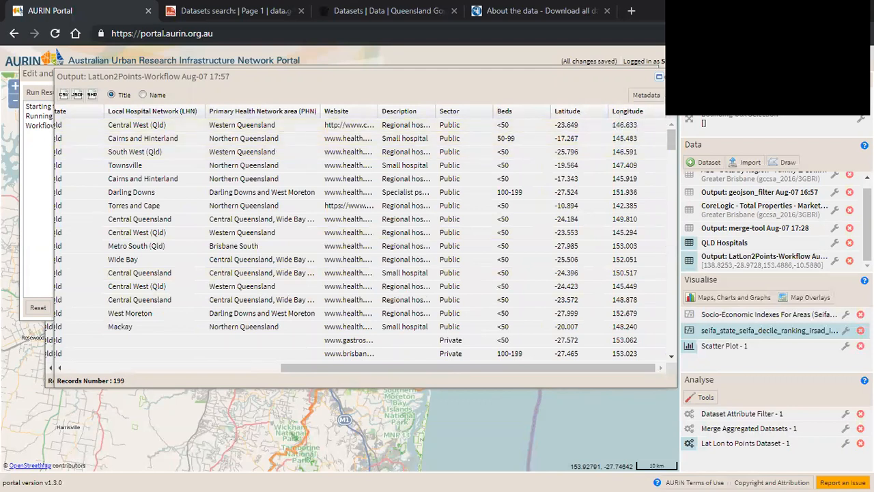
{"action": "left_click", "coordinate": [659, 76]}
{"action": "left_click", "coordinate": [653, 78]}
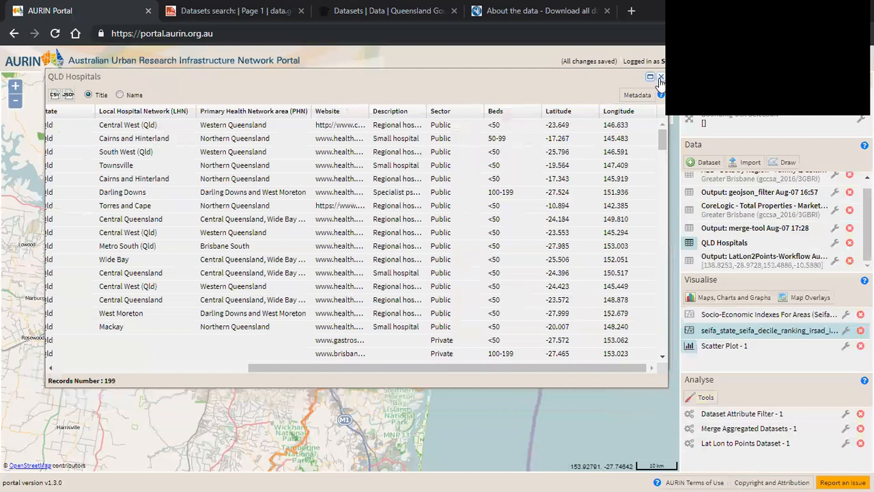
{"action": "left_click", "coordinate": [659, 77]}
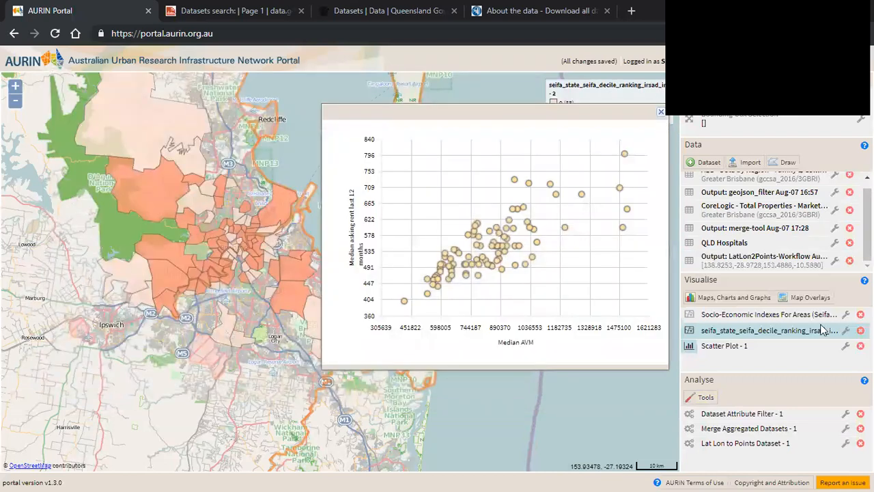
{"action": "left_click", "coordinate": [660, 113]}
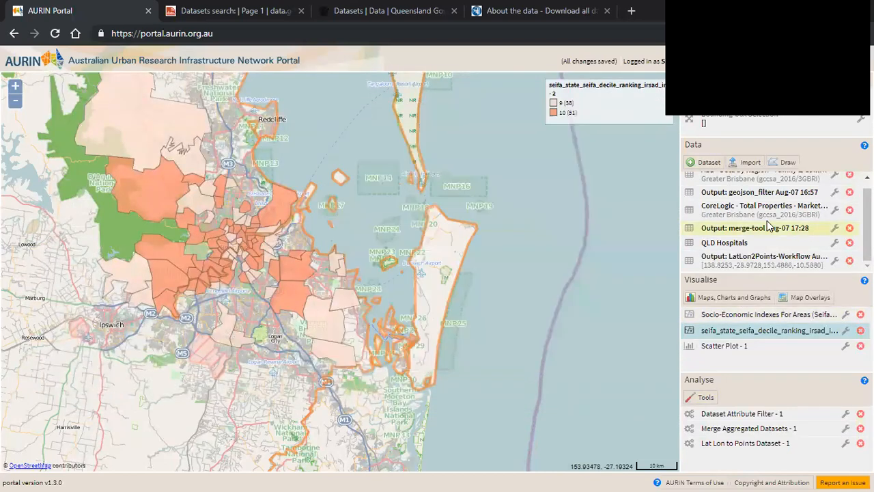
Display the LatLon2Points-Workflow output dataset on the map with fill and stroke colour #0DE2ED at 0.50 opacity
{"action": "left_click", "coordinate": [835, 262]}
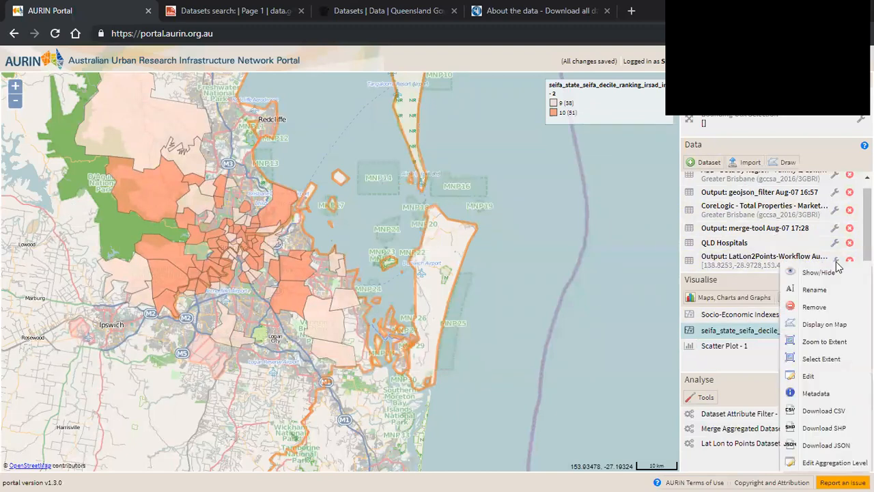
{"action": "left_click", "coordinate": [825, 322]}
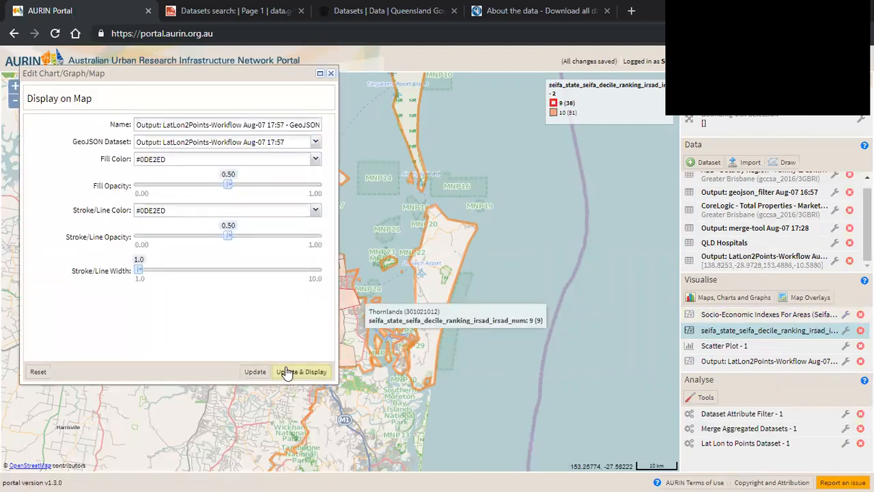
{"action": "left_click", "coordinate": [287, 372]}
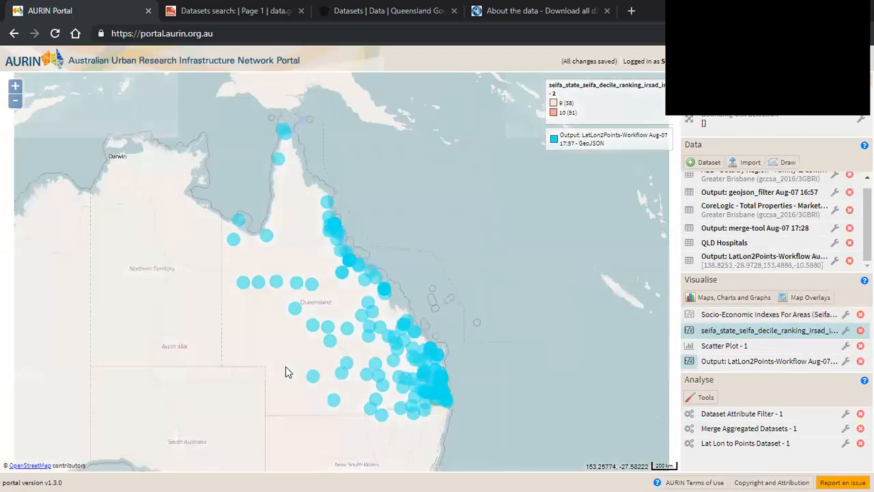
Look up the attribute details of the Mitchell Hospital and Richmond Hospital points on the map
{"action": "left_click", "coordinate": [367, 374]}
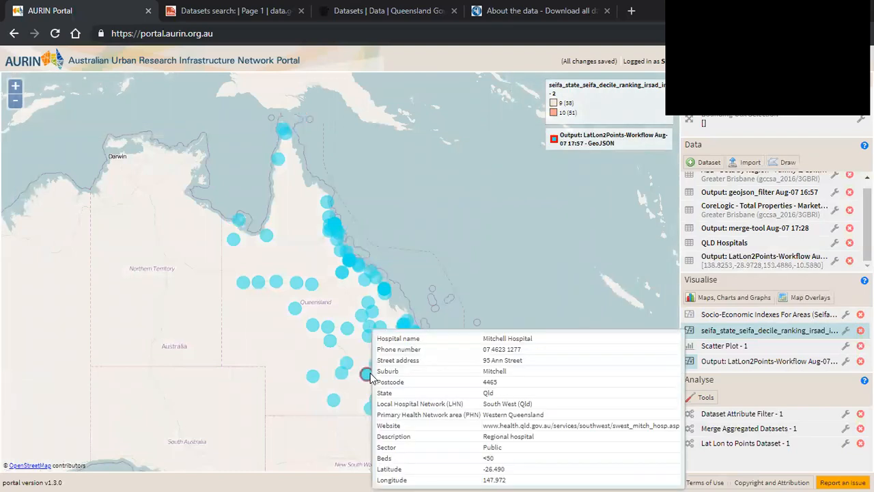
{"action": "left_click", "coordinate": [301, 280]}
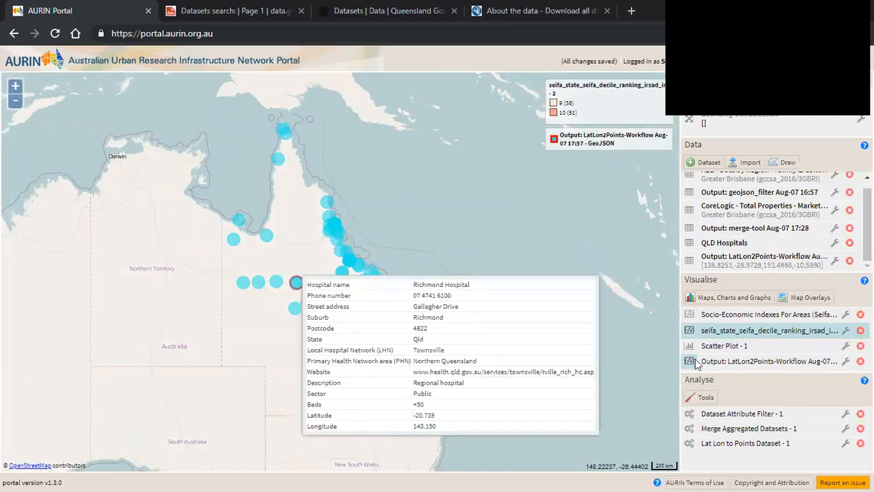
{"action": "left_click", "coordinate": [665, 344]}
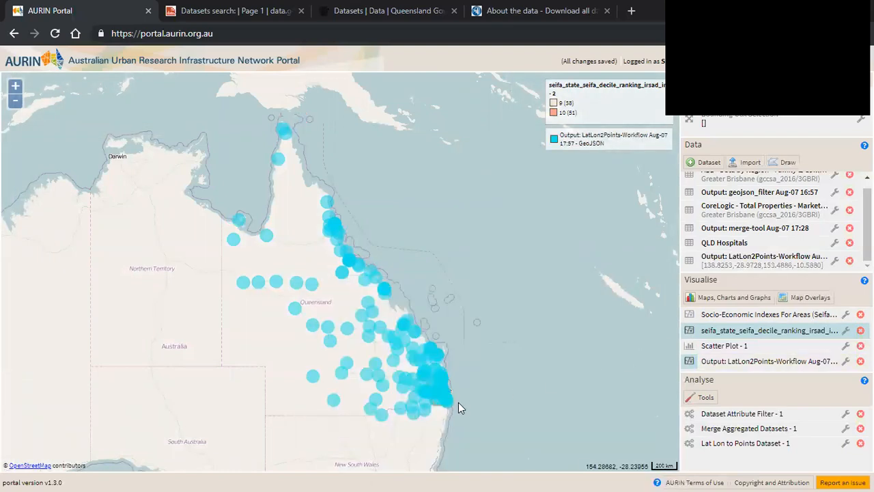
Examine where the hospital points lie relative to the shaded decile 9 and 10 suburbs of Greater Brisbane
{"action": "scroll", "coordinate": [458, 403], "scroll_direction": "up", "scroll_amount": 1}
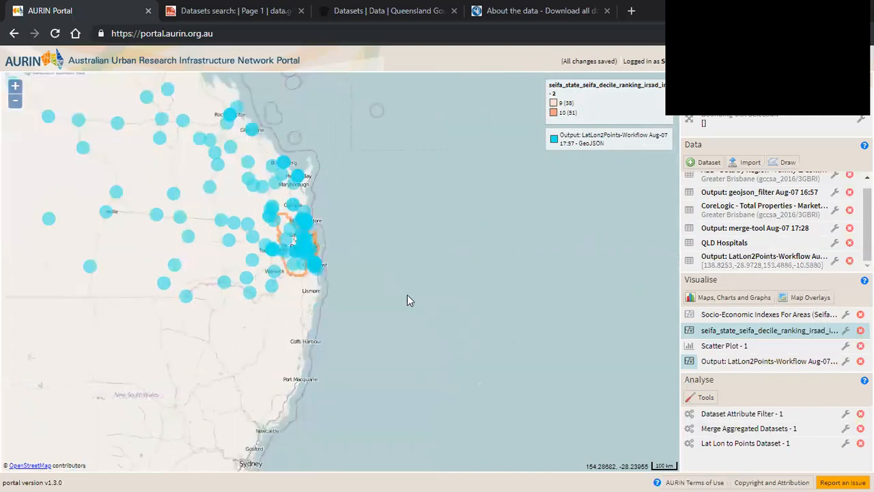
{"action": "left_click_drag", "start_coordinate": [408, 296], "coordinate": [474, 320]}
{"action": "double_click", "coordinate": [457, 292]}
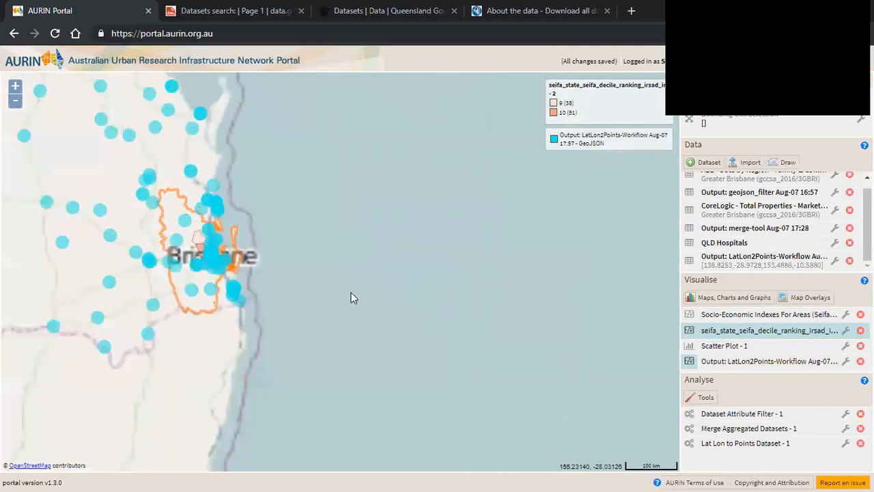
{"action": "left_click_drag", "start_coordinate": [350, 298], "coordinate": [496, 331]}
{"action": "double_click", "coordinate": [418, 283]}
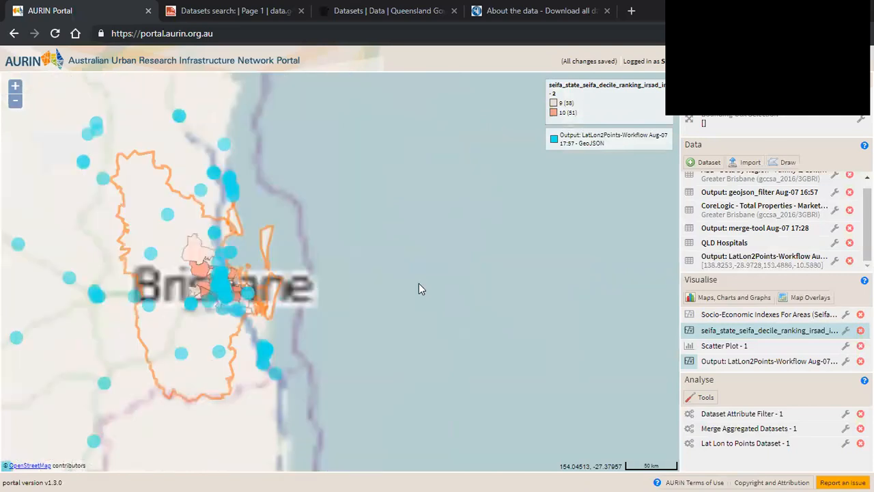
{"action": "left_click_drag", "start_coordinate": [375, 279], "coordinate": [503, 311]}
{"action": "double_click", "coordinate": [416, 299]}
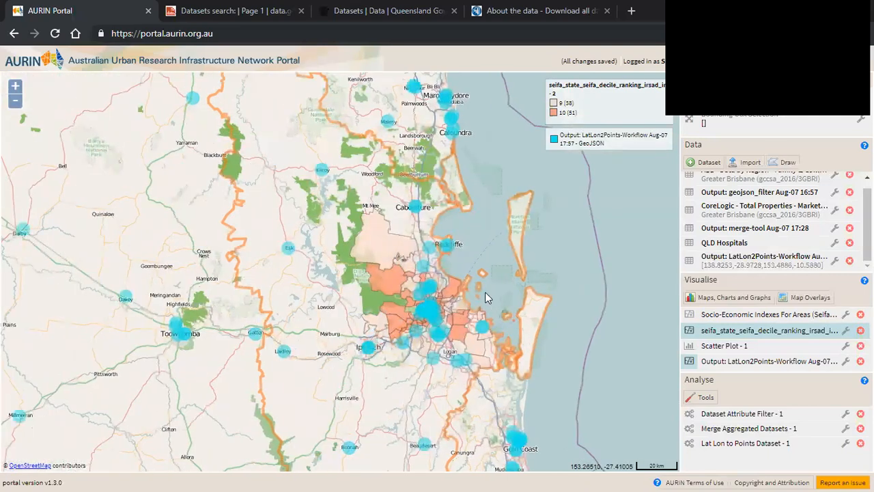
{"action": "double_click", "coordinate": [484, 293]}
{"action": "left_click_drag", "start_coordinate": [417, 291], "coordinate": [594, 273]}
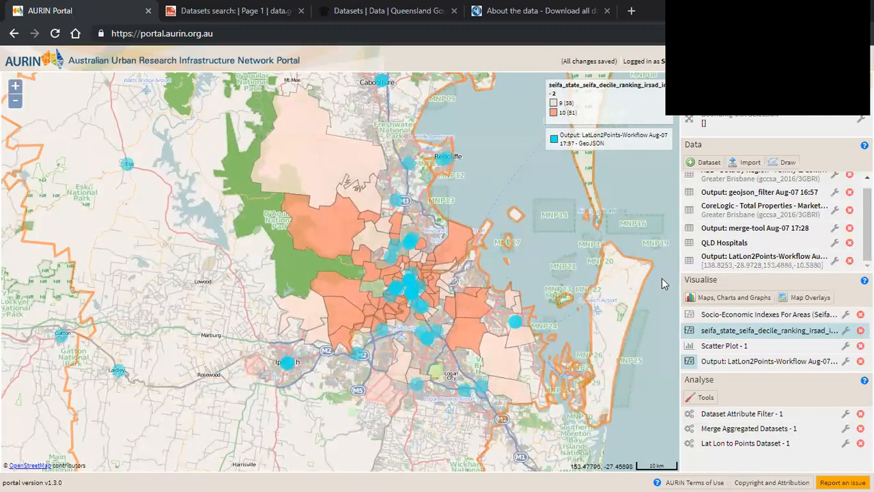
Set the hospital points layer's stroke colour to red #EE2B0D and redisplay the layer
{"action": "left_click", "coordinate": [845, 362]}
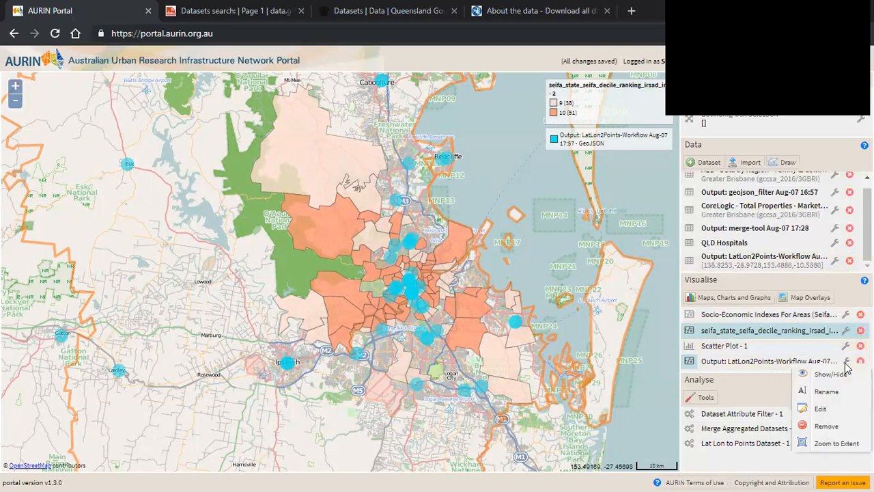
{"action": "left_click", "coordinate": [822, 408]}
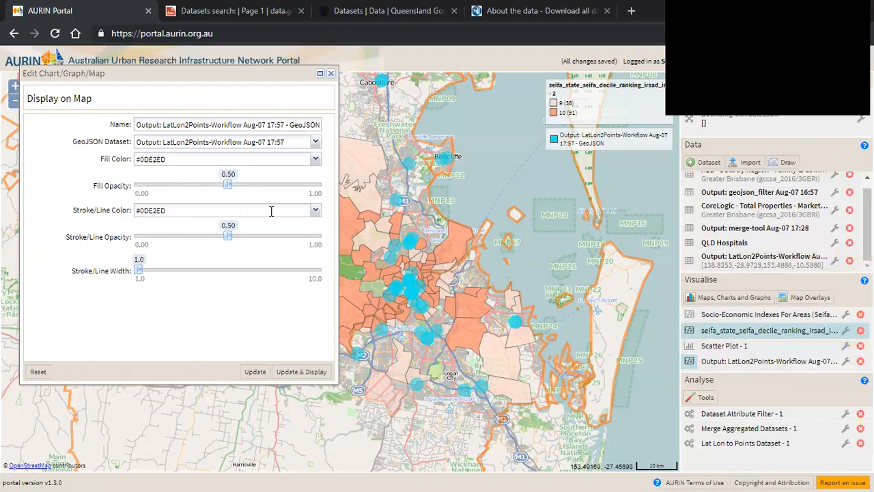
{"action": "left_click", "coordinate": [315, 210]}
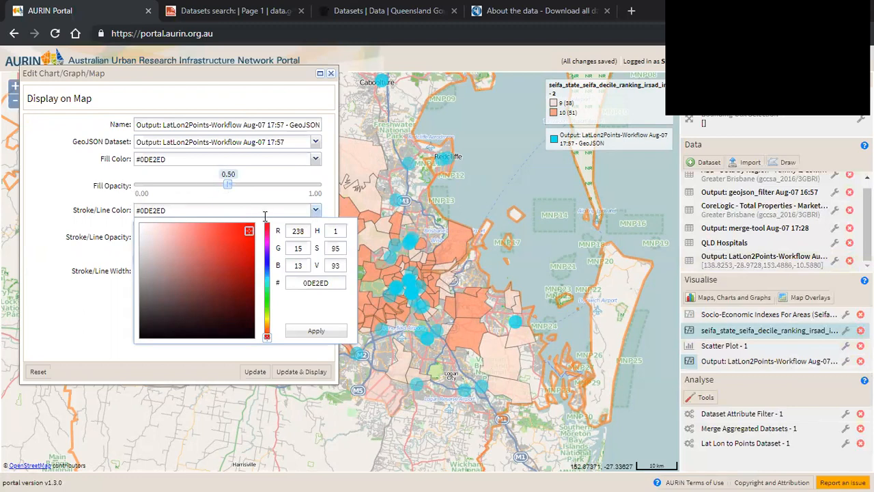
{"action": "left_click", "coordinate": [267, 333]}
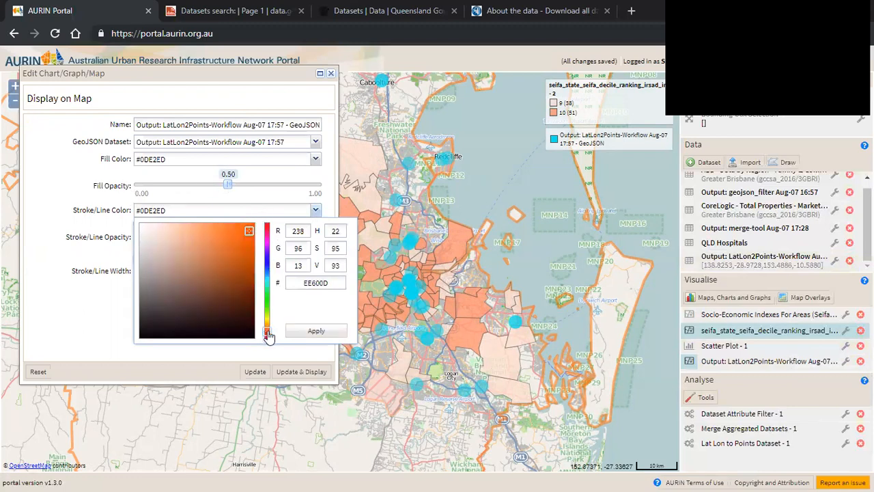
{"action": "left_click", "coordinate": [267, 336]}
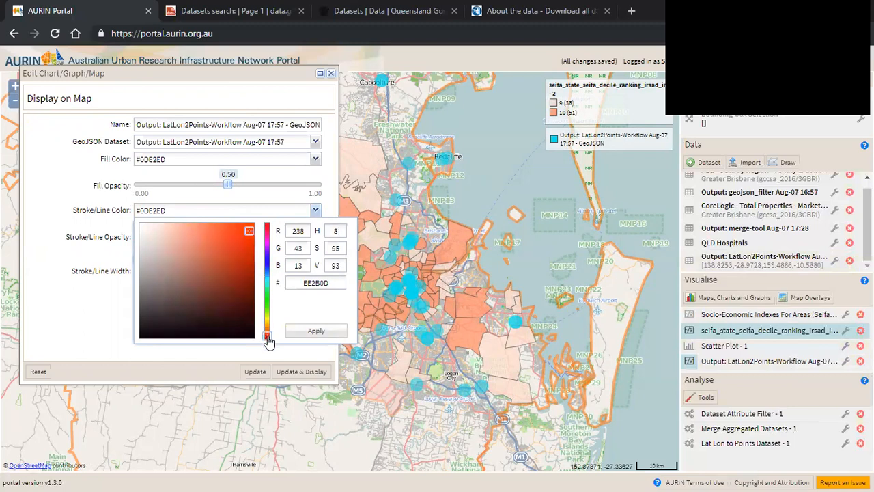
{"action": "left_click", "coordinate": [310, 331]}
{"action": "left_click", "coordinate": [297, 372]}
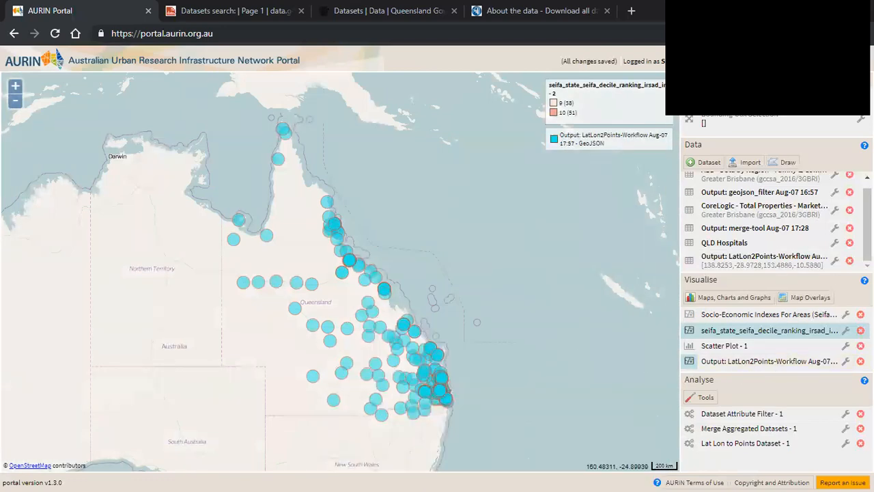
Set the hospital points layer's fill colour to orange #EE6E0D and redisplay the layer
{"action": "left_click", "coordinate": [846, 362]}
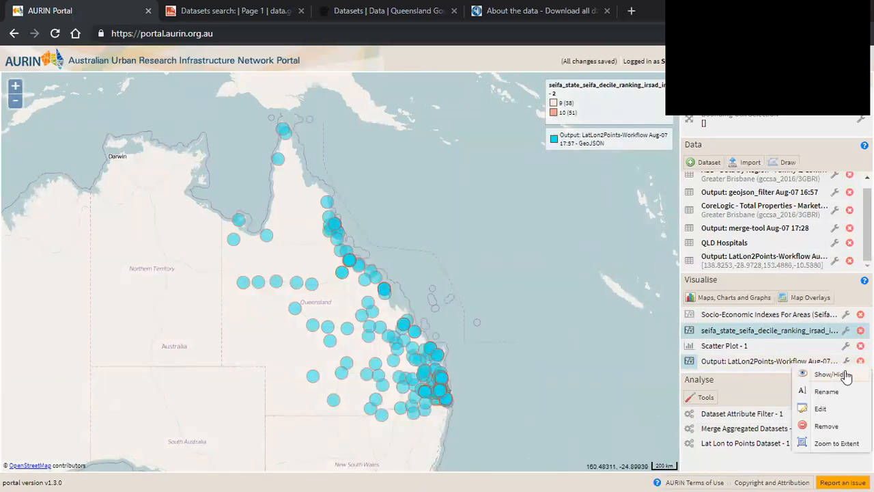
{"action": "left_click", "coordinate": [838, 410]}
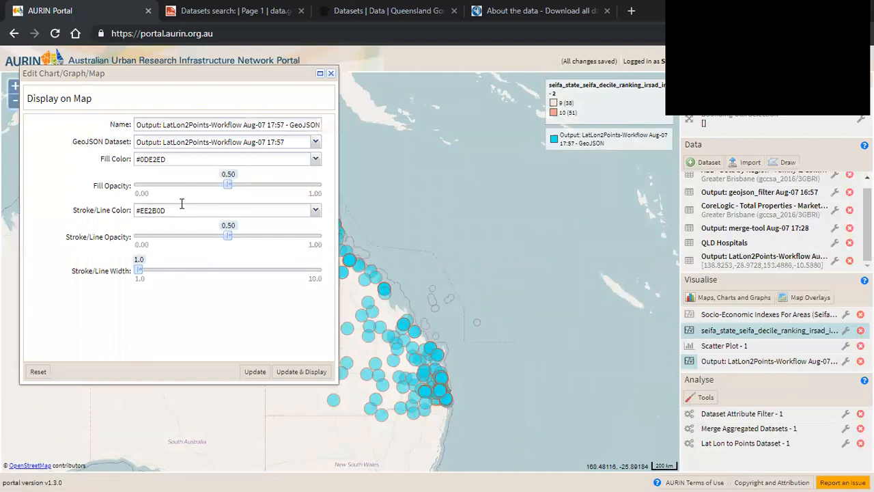
{"action": "left_click", "coordinate": [314, 162]}
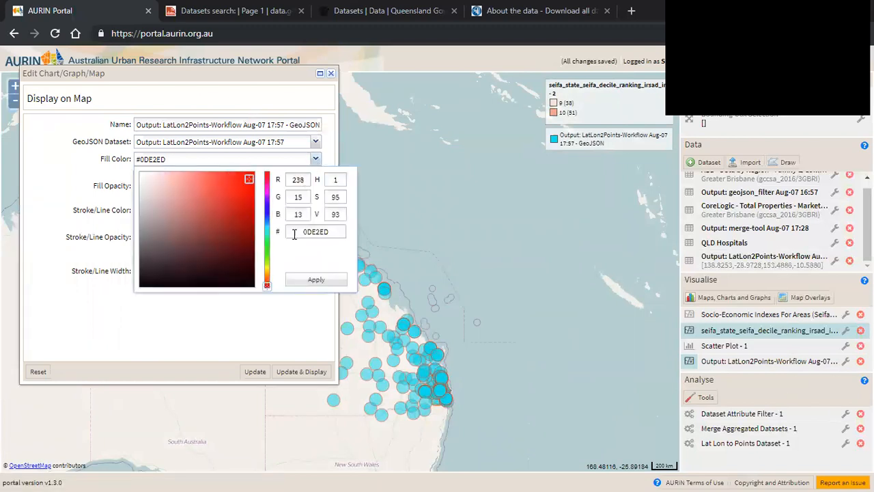
{"action": "left_click", "coordinate": [267, 277]}
{"action": "left_click", "coordinate": [268, 279]}
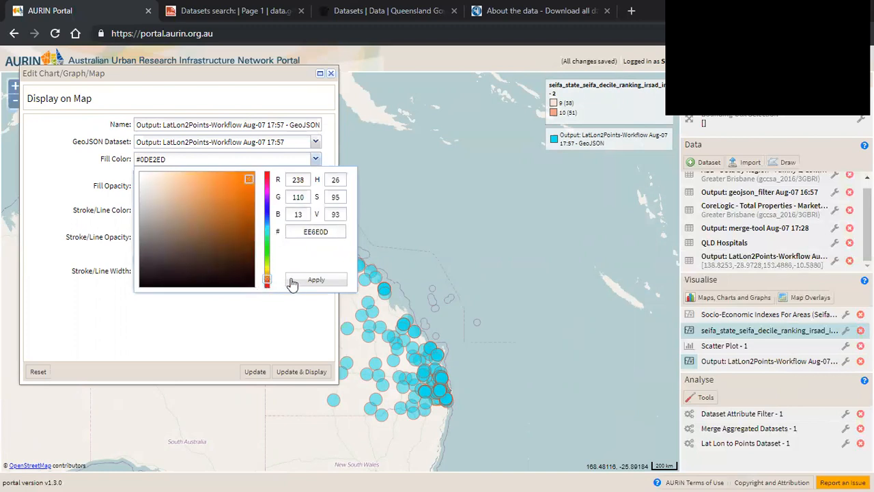
{"action": "left_click", "coordinate": [295, 280]}
{"action": "left_click", "coordinate": [301, 371]}
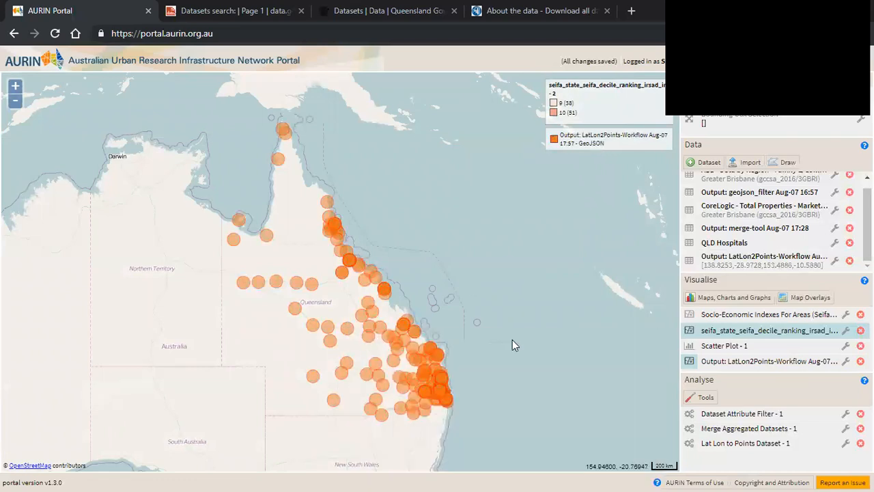
Check how clearly the orange hospital points stand out against the shaded Brisbane suburbs
{"action": "scroll", "coordinate": [450, 376], "scroll_direction": "up", "scroll_amount": 2}
{"action": "double_click", "coordinate": [294, 353]}
{"action": "left_click_drag", "start_coordinate": [258, 352], "coordinate": [460, 312]}
{"action": "scroll", "coordinate": [455, 275], "scroll_direction": "up", "scroll_amount": 2}
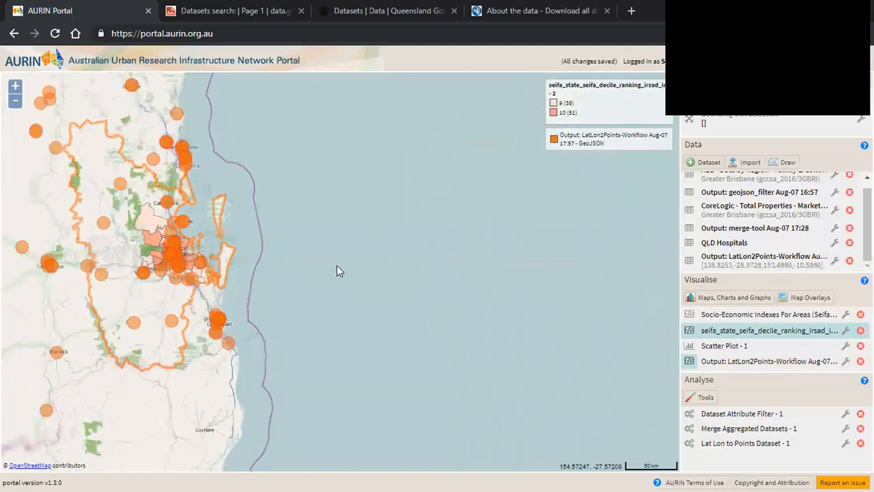
{"action": "left_click_drag", "start_coordinate": [389, 272], "coordinate": [527, 275]}
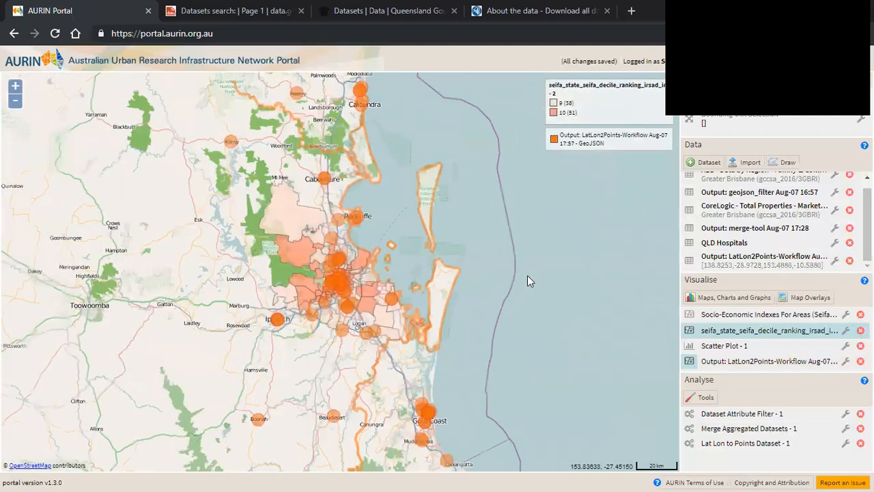
{"action": "left_click_drag", "start_coordinate": [440, 252], "coordinate": [506, 239]}
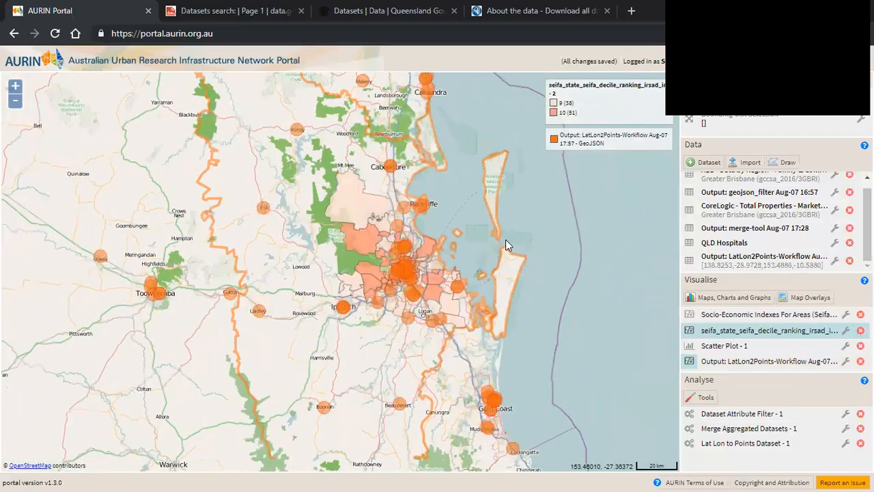
Recolour the hospital points layer with stroke colour #0D3EEF and fill colour #0D18EF, and redisplay it on the map
{"action": "left_click", "coordinate": [846, 362]}
{"action": "left_click", "coordinate": [823, 377]}
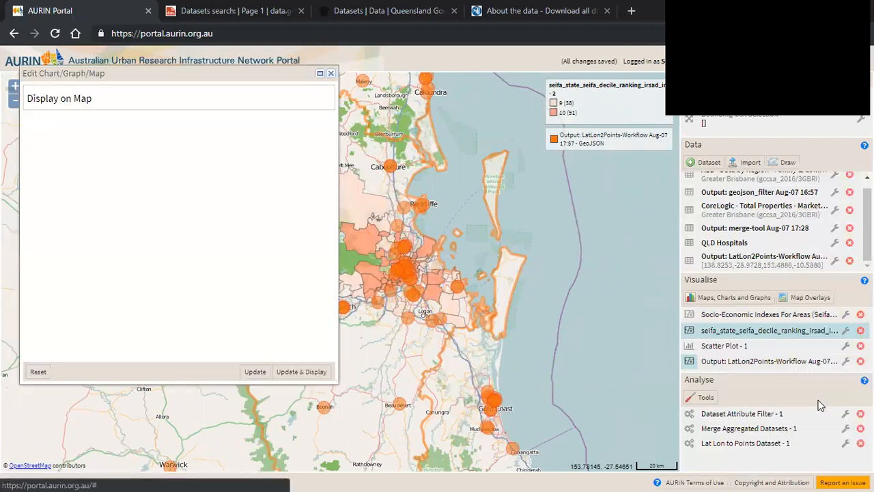
{"action": "left_click", "coordinate": [316, 210]}
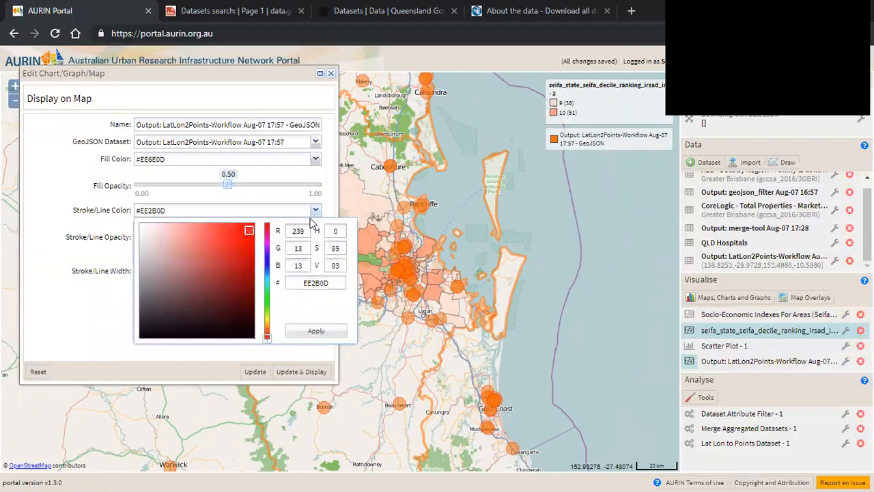
{"action": "left_click", "coordinate": [266, 267]}
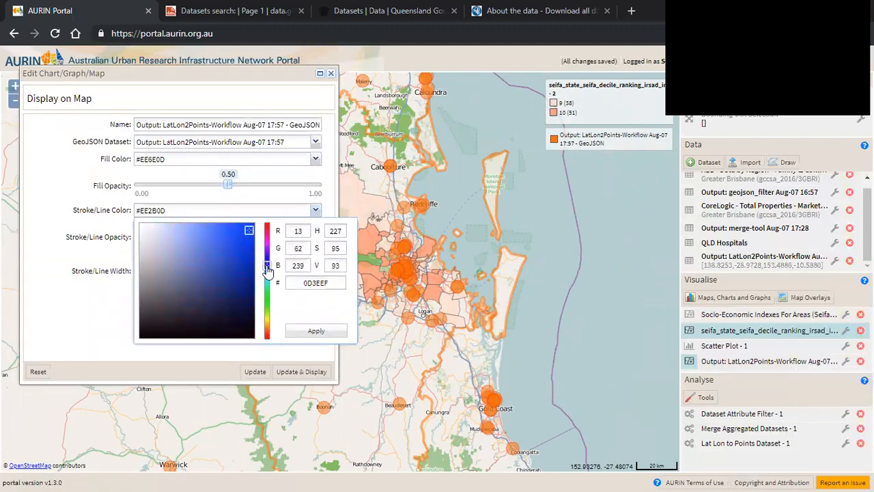
{"action": "left_click", "coordinate": [304, 329]}
{"action": "left_click", "coordinate": [315, 159]}
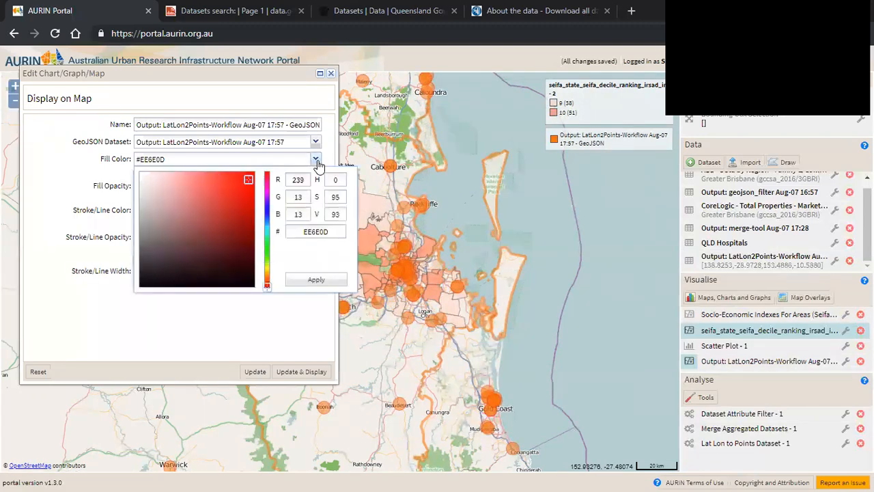
{"action": "left_click", "coordinate": [267, 213]}
{"action": "left_click", "coordinate": [290, 279]}
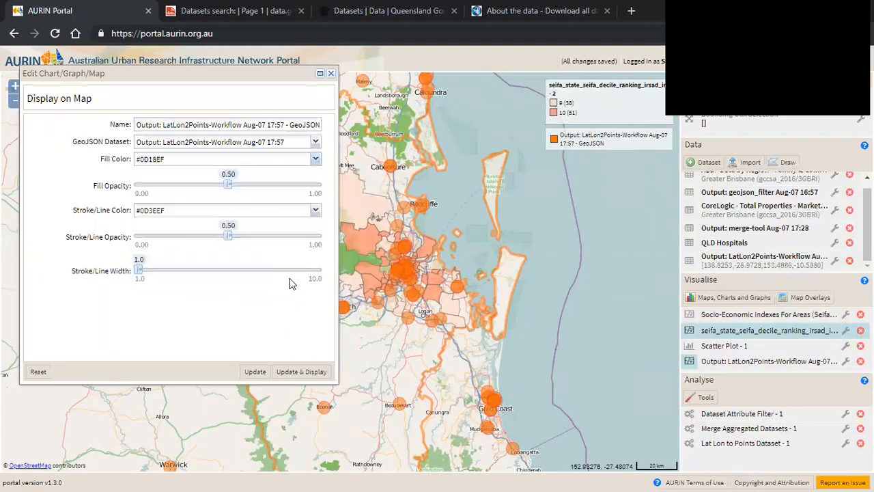
{"action": "left_click", "coordinate": [295, 372]}
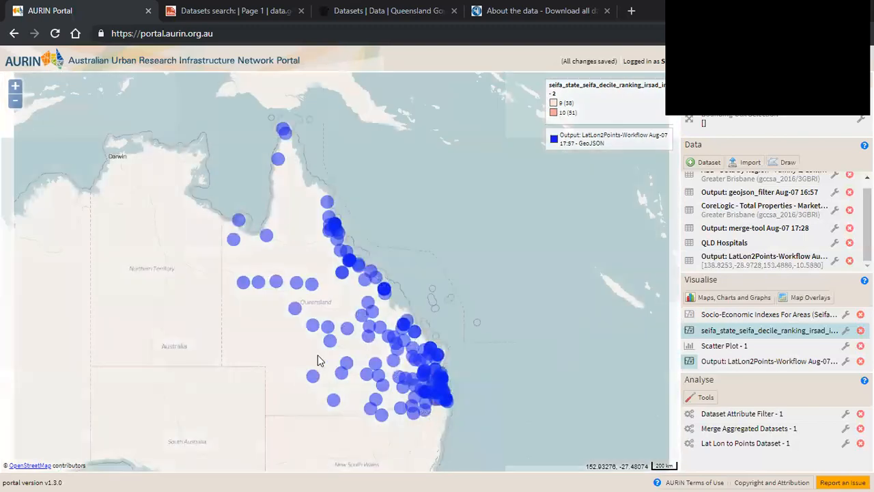
Examine the blue hospital points around Greater Brisbane against the shaded high-decile suburbs
{"action": "double_click", "coordinate": [490, 289]}
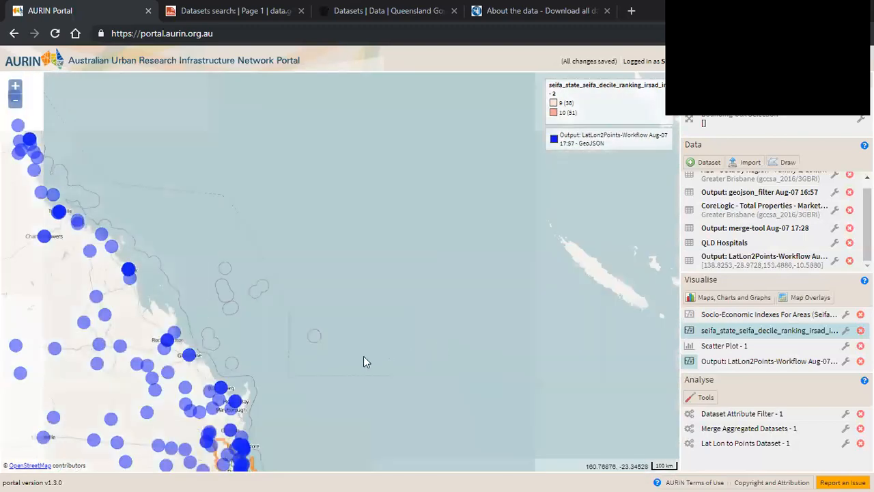
{"action": "left_click_drag", "start_coordinate": [344, 380], "coordinate": [374, 311]}
{"action": "double_click", "coordinate": [331, 352]}
{"action": "left_click_drag", "start_coordinate": [242, 367], "coordinate": [537, 269]}
{"action": "double_click", "coordinate": [449, 265]}
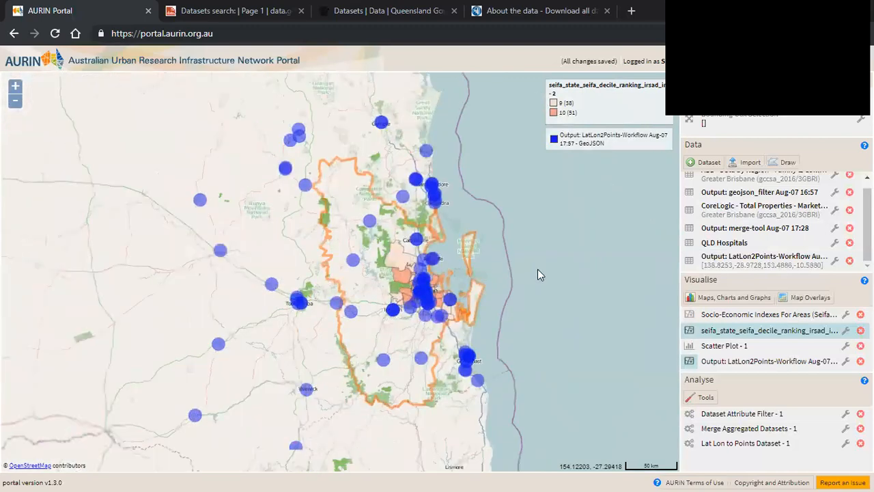
{"action": "double_click", "coordinate": [520, 274]}
{"action": "left_click_drag", "start_coordinate": [438, 295], "coordinate": [617, 261]}
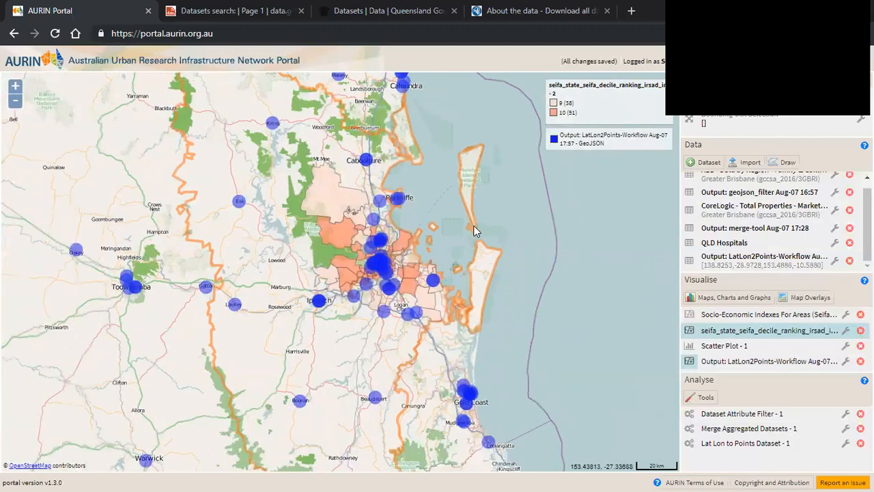
{"action": "double_click", "coordinate": [442, 230]}
{"action": "left_click_drag", "start_coordinate": [491, 210], "coordinate": [672, 147]}
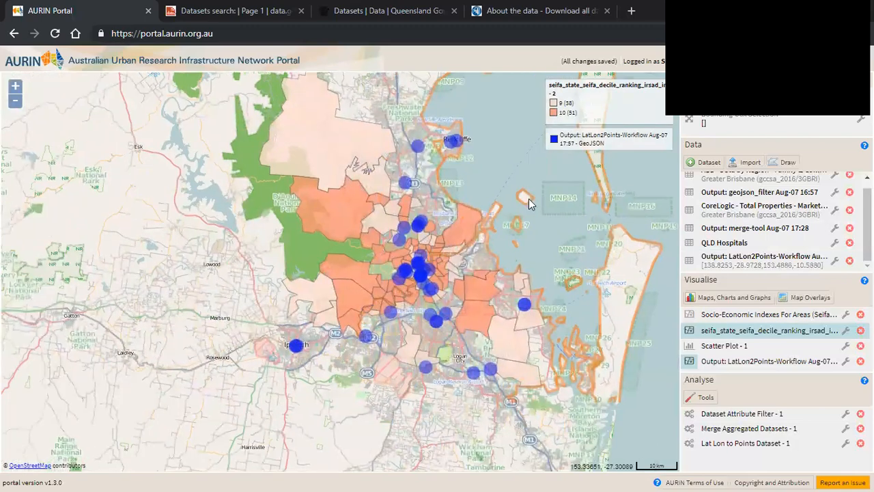
Display Scatter Plot - 1 beside the central Brisbane suburbs and inspect the high-rent point near the 730 rent mark
{"action": "double_click", "coordinate": [485, 250]}
{"action": "left_click_drag", "start_coordinate": [370, 257], "coordinate": [455, 210]}
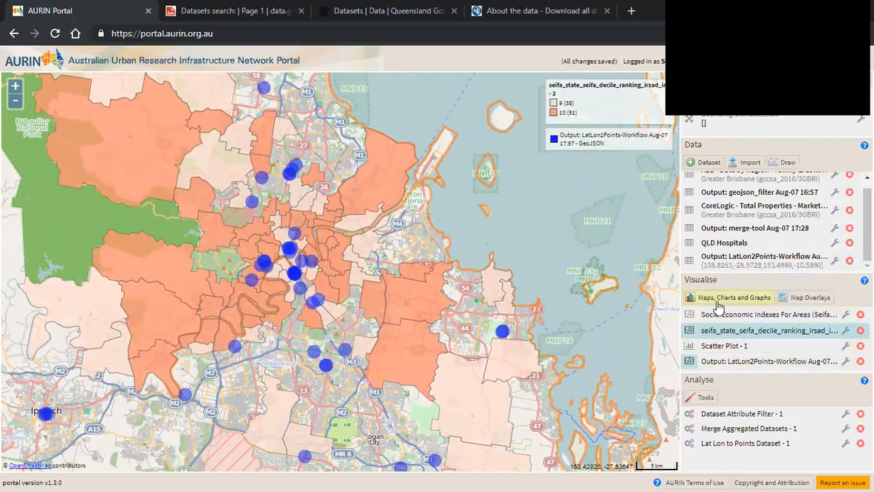
{"action": "left_click", "coordinate": [741, 354]}
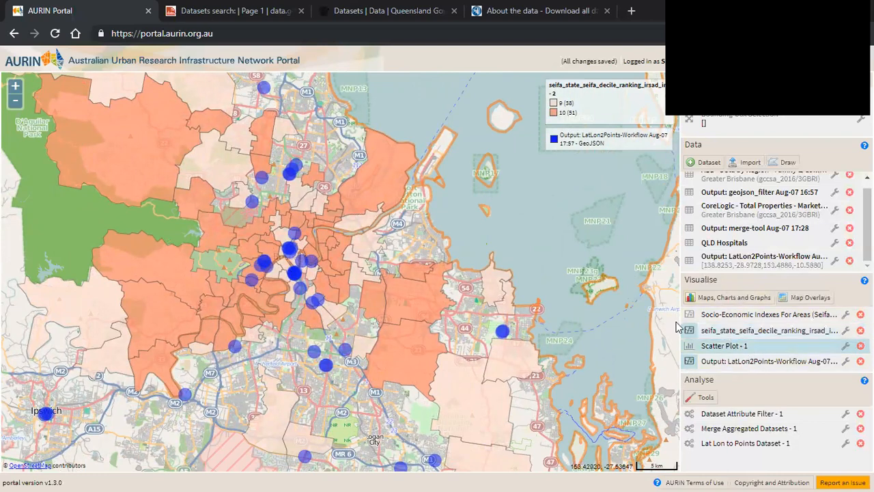
{"action": "left_click_drag", "start_coordinate": [127, 475], "coordinate": [506, 291]}
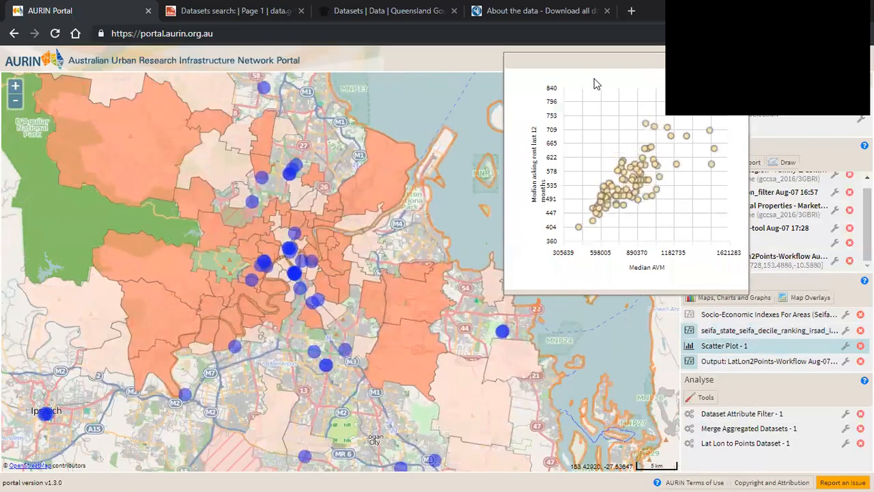
{"action": "left_click_drag", "start_coordinate": [605, 64], "coordinate": [519, 199]}
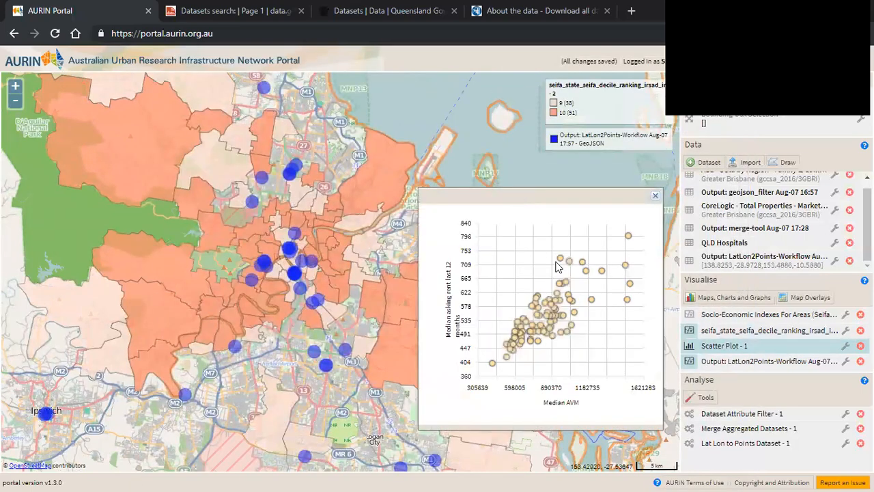
{"action": "mouse_move", "coordinate": [560, 261]}
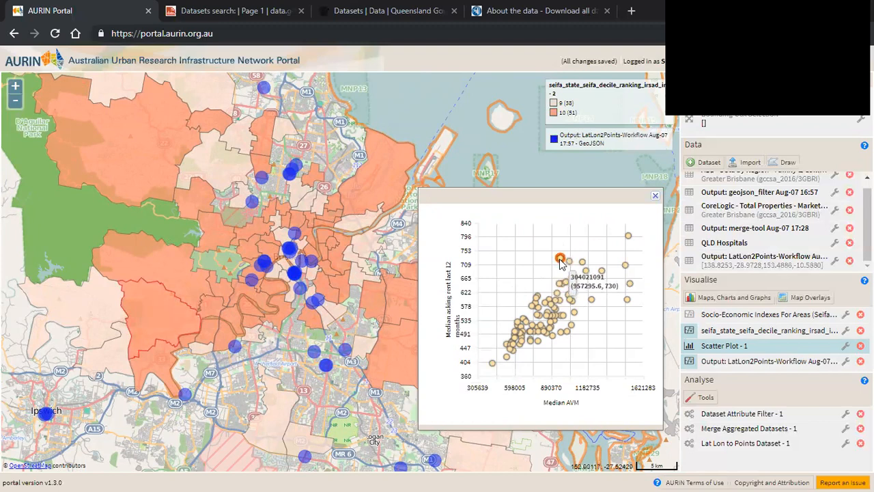
Redisplay the SEIFA decile layer and inspect the outlying scatter plot points against their matching suburbs on the map
{"action": "left_click", "coordinate": [724, 317]}
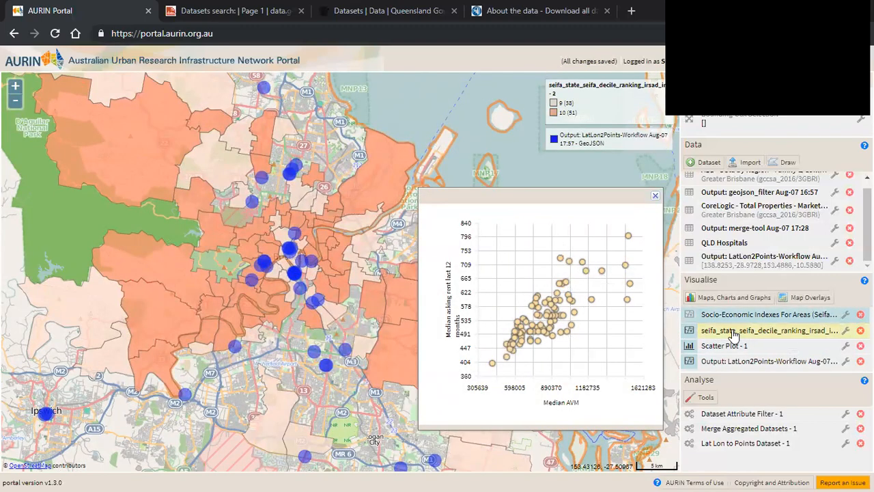
{"action": "left_click", "coordinate": [733, 333]}
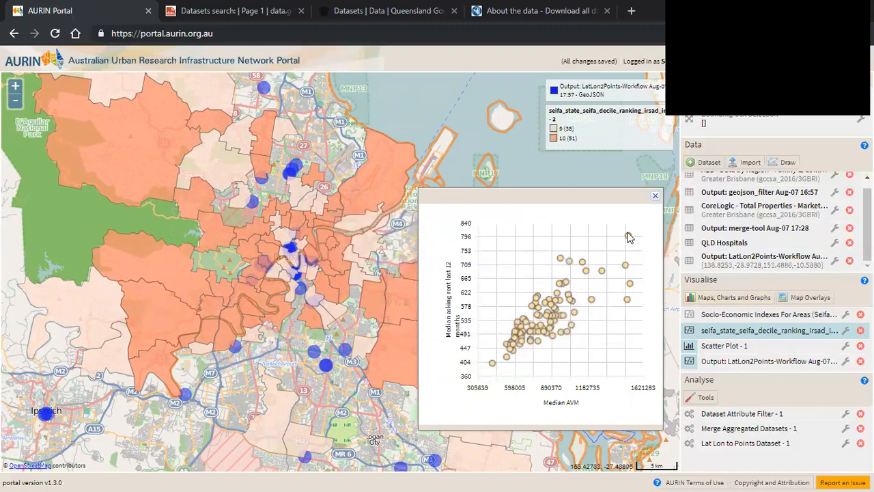
{"action": "mouse_move", "coordinate": [628, 300]}
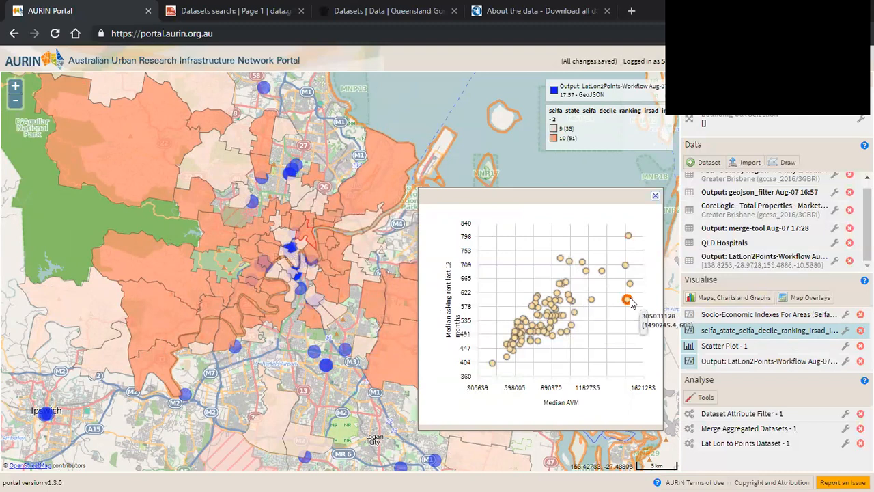
{"action": "mouse_move", "coordinate": [562, 331]}
{"action": "mouse_move", "coordinate": [569, 260]}
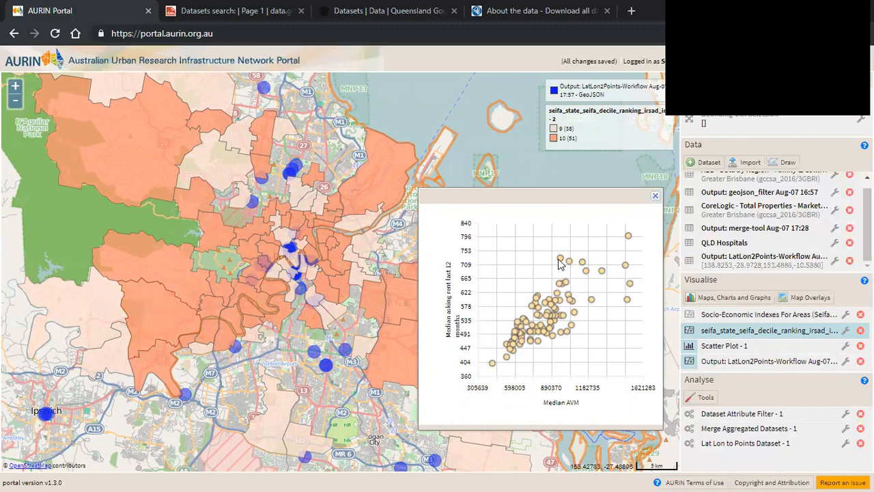
{"action": "mouse_move", "coordinate": [237, 254]}
{"action": "mouse_move", "coordinate": [287, 250]}
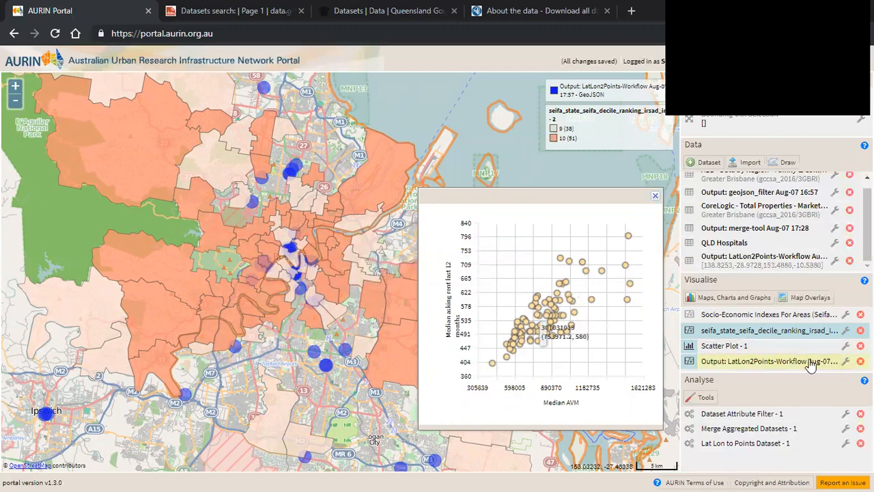
Redisplay the hospital points layer above the SEIFA suburbs and frame the map on central Brisbane
{"action": "left_click", "coordinate": [758, 363]}
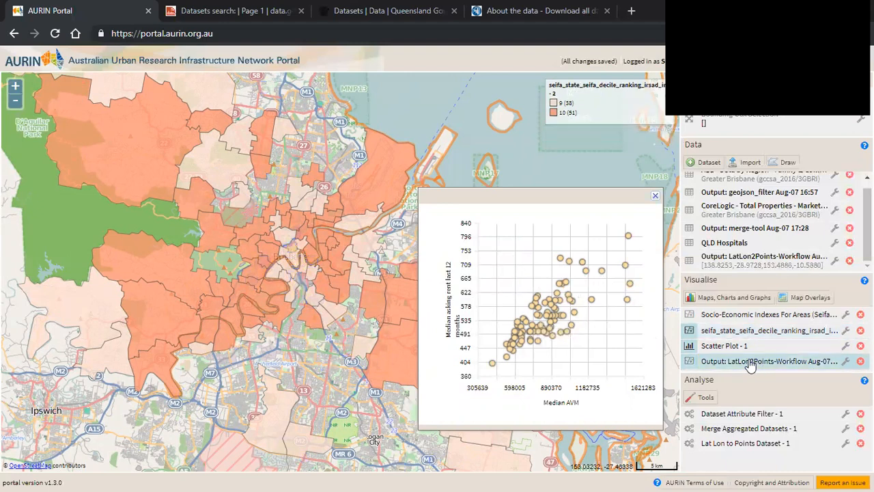
{"action": "left_click", "coordinate": [749, 363]}
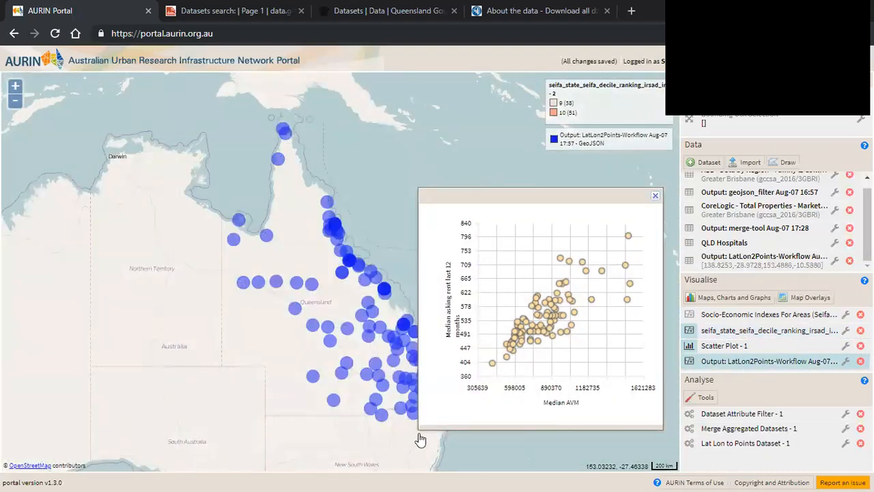
{"action": "double_click", "coordinate": [418, 433]}
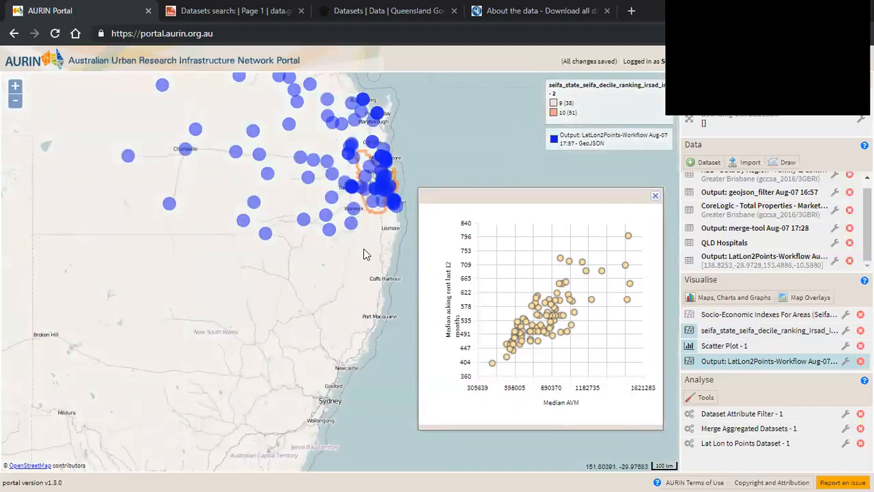
{"action": "double_click", "coordinate": [363, 250]}
{"action": "left_click_drag", "start_coordinate": [355, 222], "coordinate": [345, 280]}
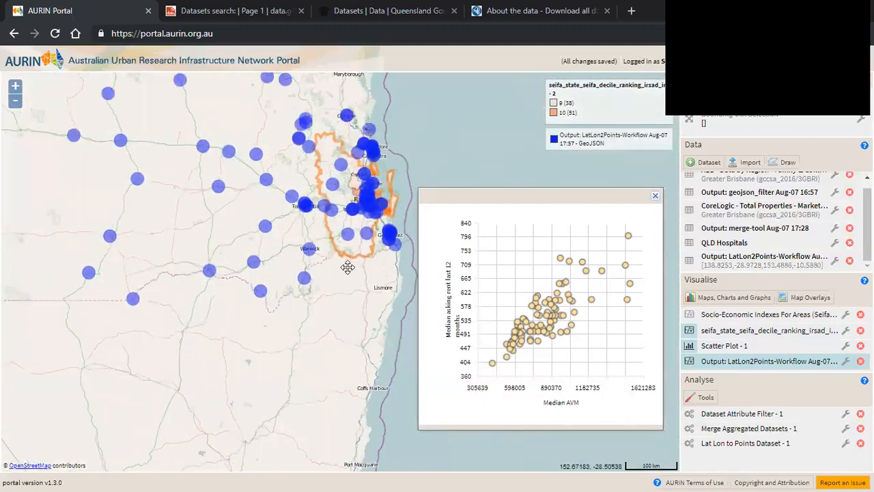
{"action": "double_click", "coordinate": [347, 267]}
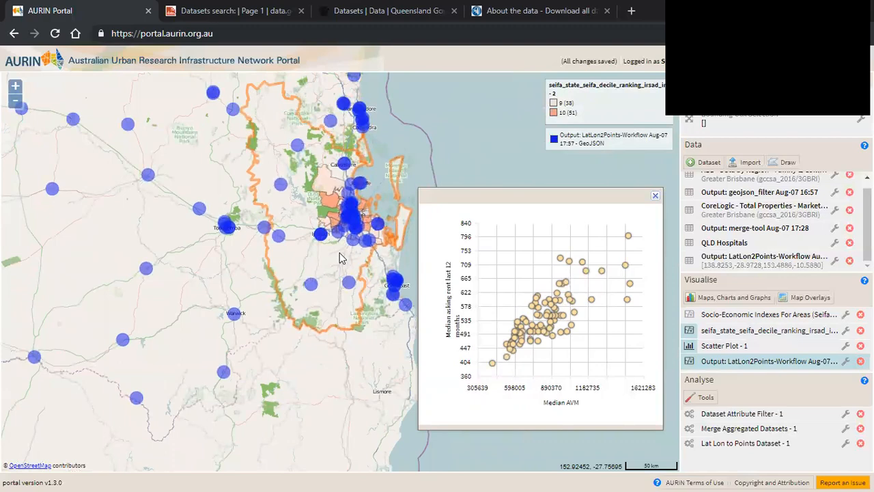
{"action": "double_click", "coordinate": [342, 257]}
{"action": "left_click_drag", "start_coordinate": [340, 259], "coordinate": [210, 418]}
{"action": "double_click", "coordinate": [274, 360]}
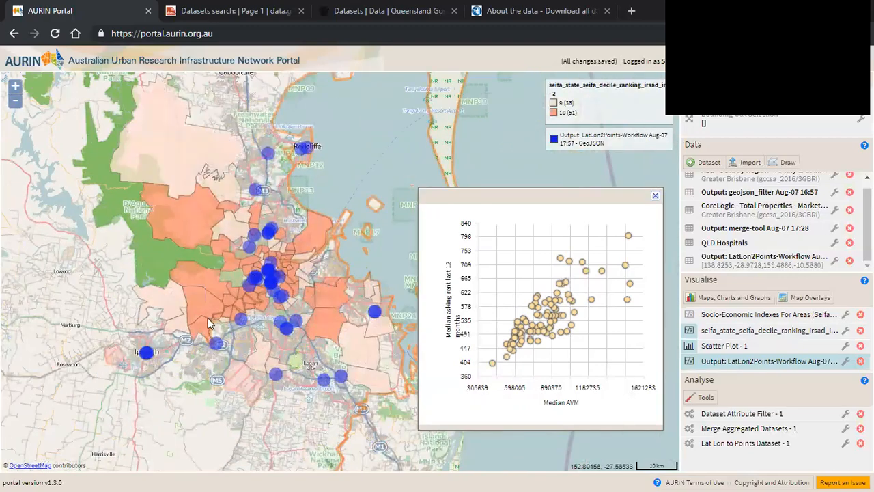
{"action": "scroll", "coordinate": [333, 268], "scroll_direction": "up", "scroll_amount": 1}
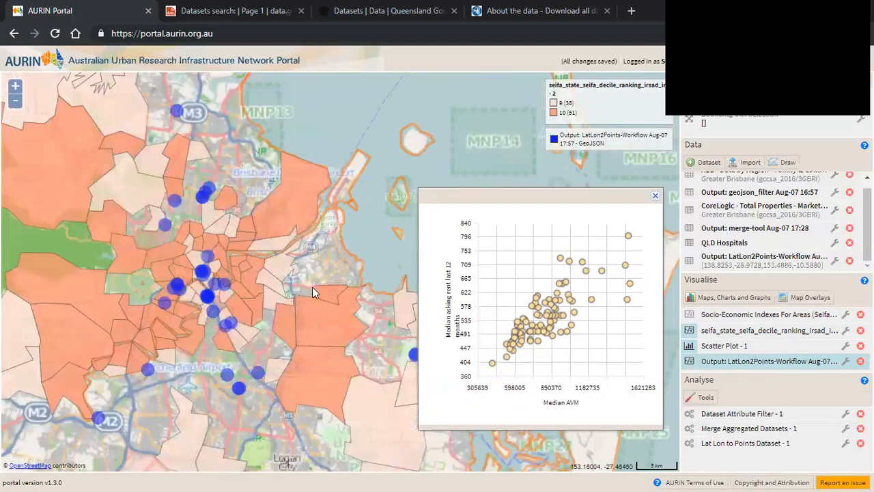
{"action": "left_click_drag", "start_coordinate": [266, 290], "coordinate": [334, 282]}
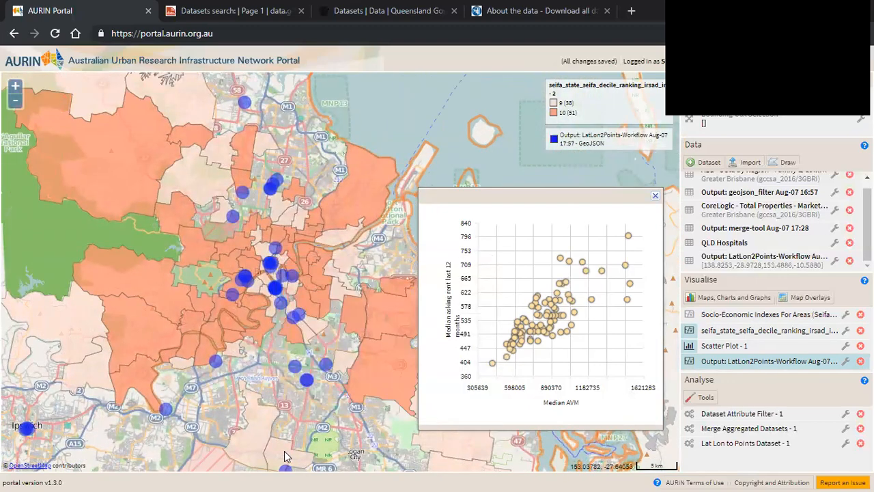
Reduce the browser window from full screen and reposition the scatter plot so the portal's project options are accessible
{"action": "left_click_drag", "start_coordinate": [480, 197], "coordinate": [452, 193]}
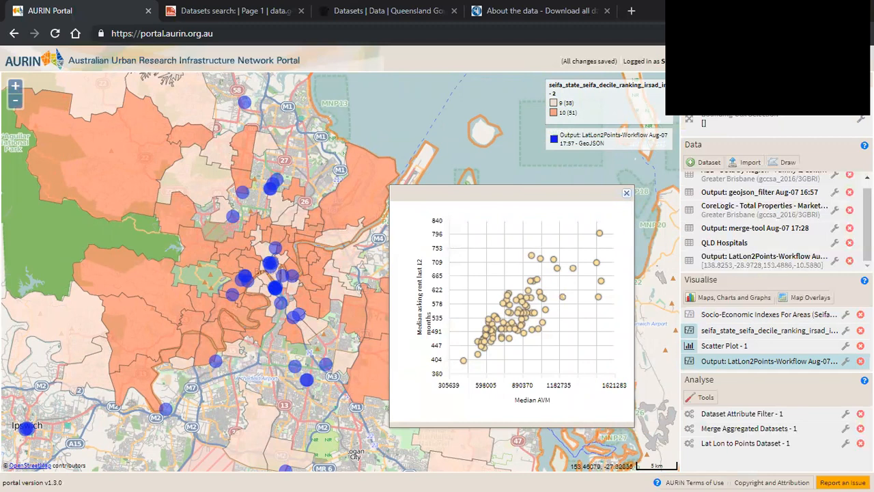
{"action": "key", "text": "super+Down"}
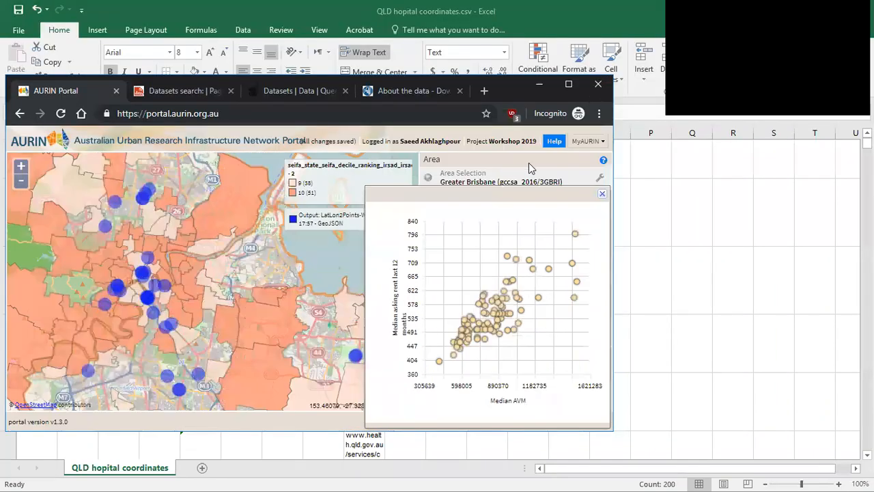
{"action": "left_click_drag", "start_coordinate": [478, 197], "coordinate": [411, 197]}
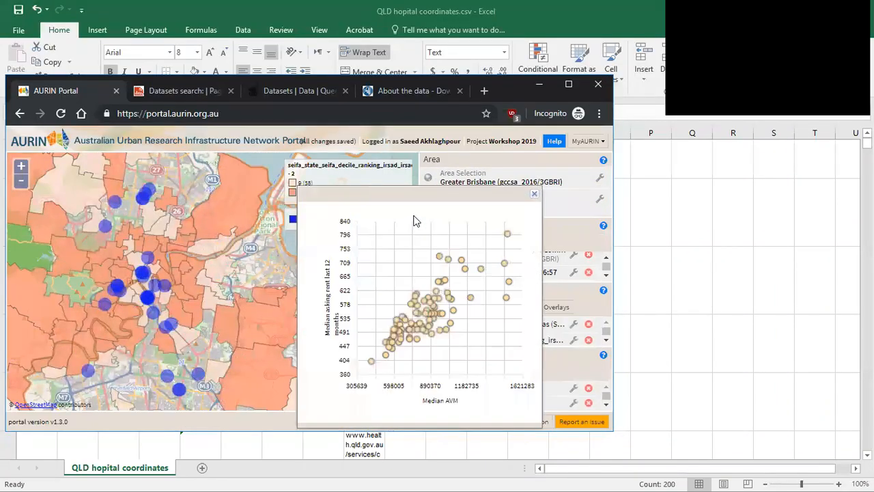
Save a map screenshot with scale line, north arrow, AURIN logo and legend as map.png in the Workshop 2019 folder, and check the image
{"action": "left_click", "coordinate": [590, 142]}
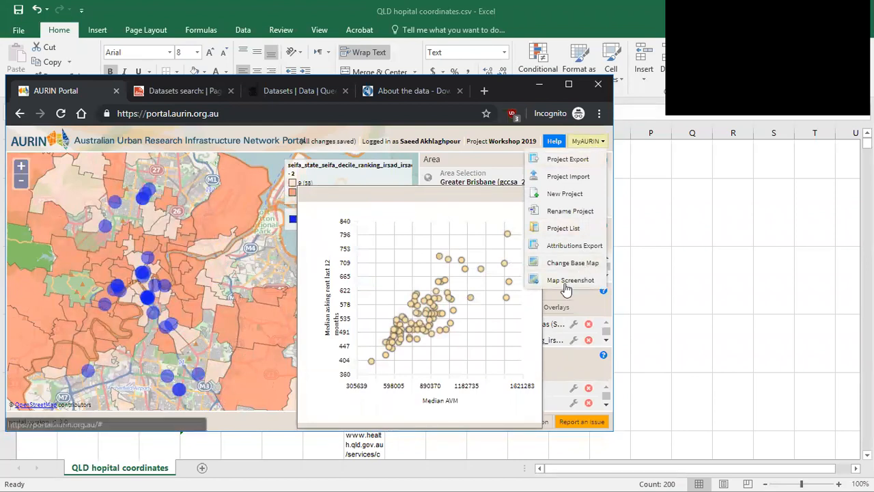
{"action": "left_click", "coordinate": [569, 280]}
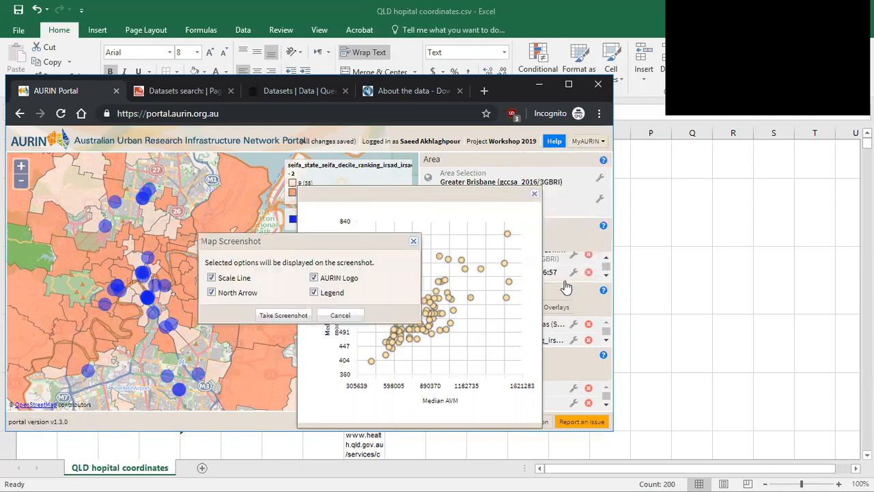
{"action": "left_click", "coordinate": [302, 316]}
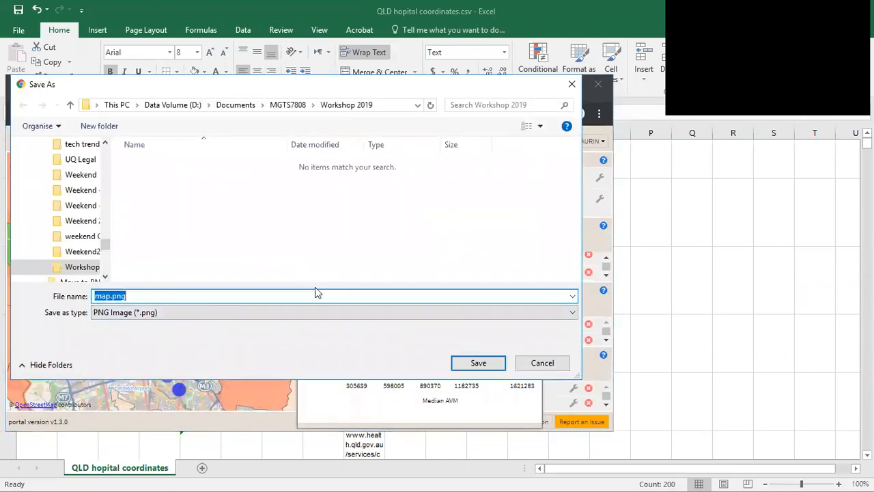
{"action": "left_click", "coordinate": [474, 363]}
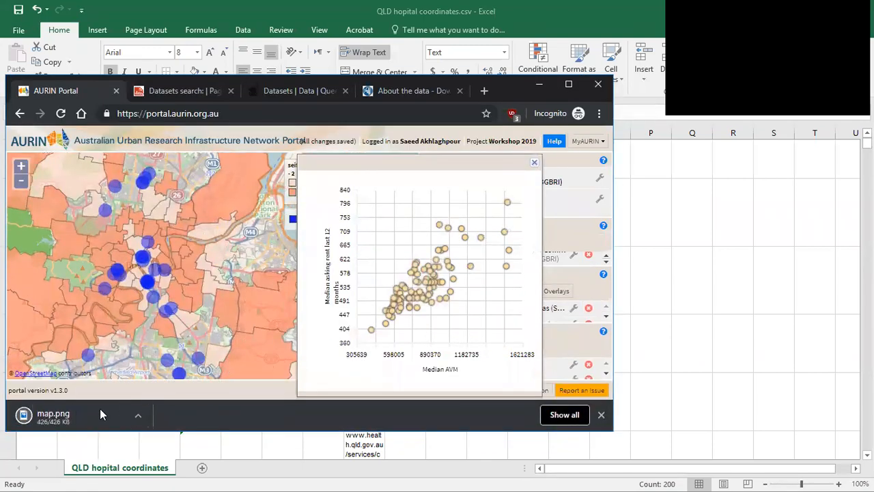
{"action": "left_click", "coordinate": [84, 413]}
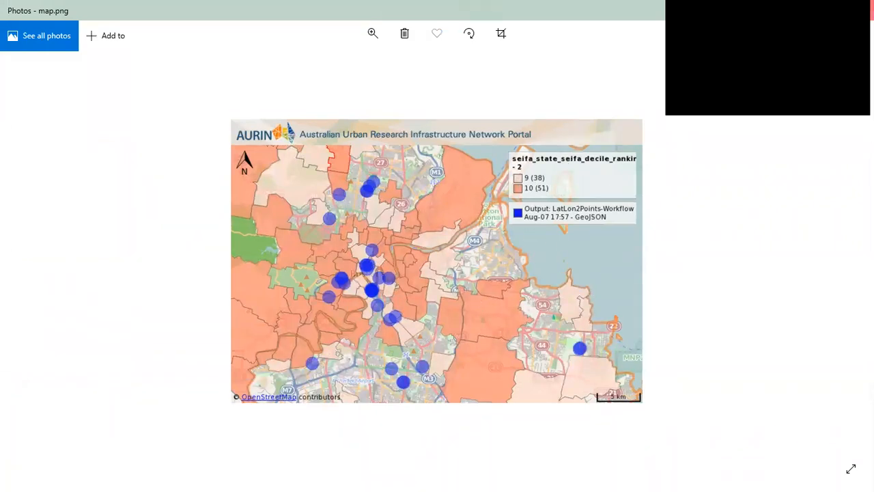
{"action": "left_click", "coordinate": [872, 9]}
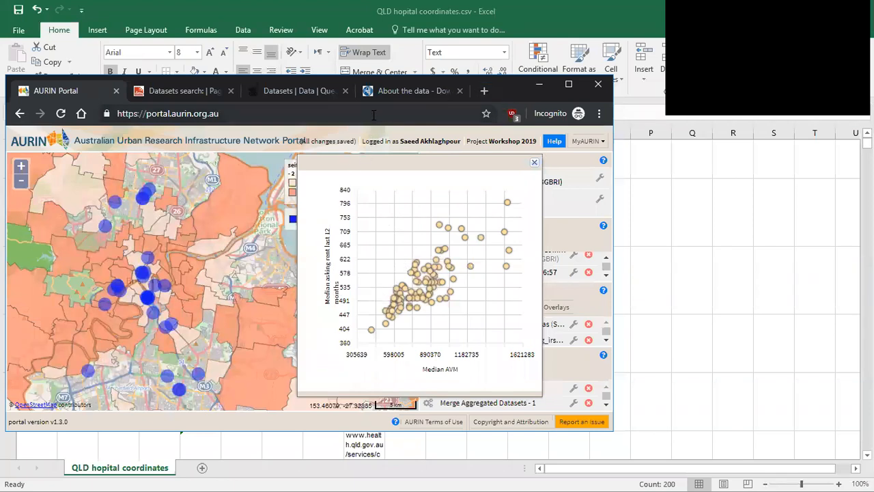
Maximise the browser window, move the scatter plot clear of the inner Brisbane suburbs and inspect its high-rent points
{"action": "double_click", "coordinate": [512, 87]}
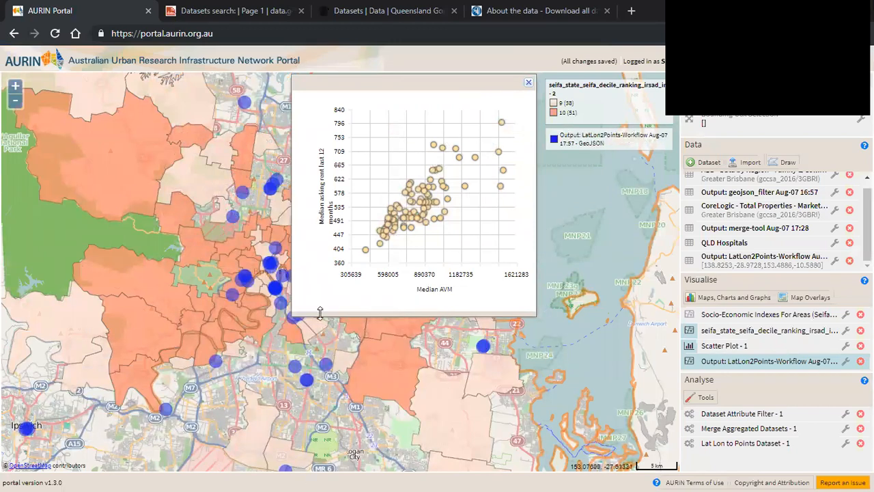
{"action": "left_click_drag", "start_coordinate": [421, 83], "coordinate": [582, 130]}
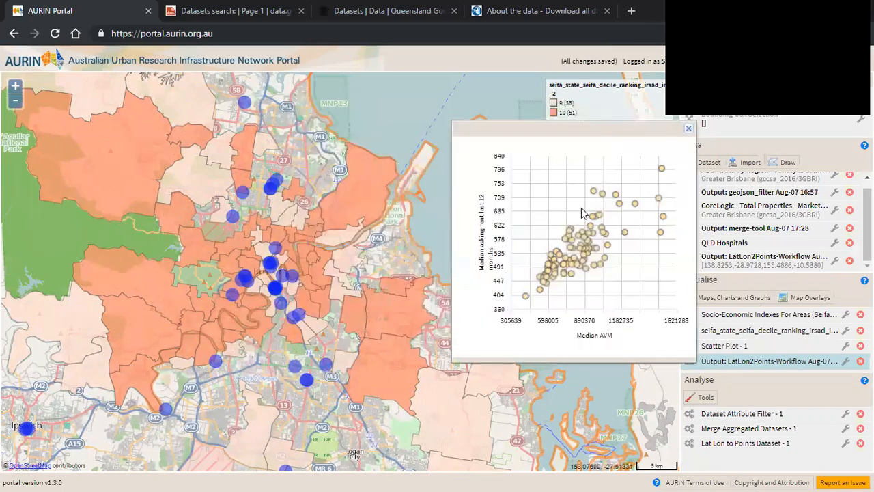
{"action": "mouse_move", "coordinate": [594, 194]}
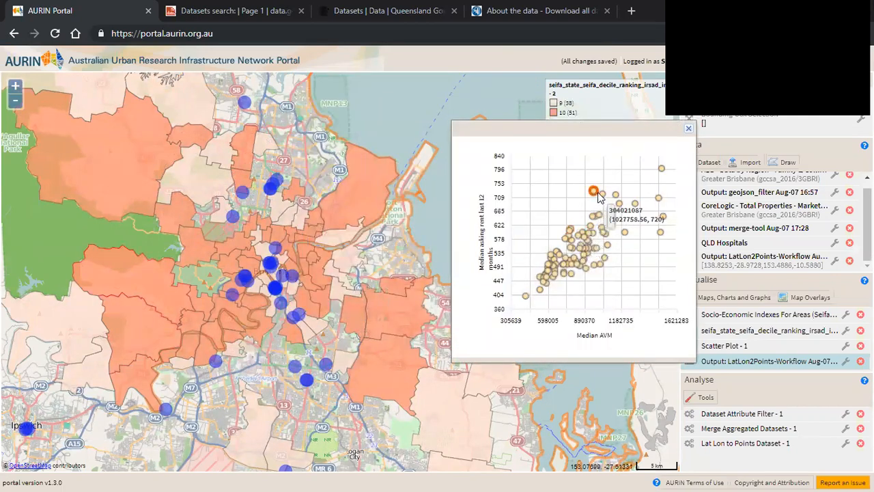